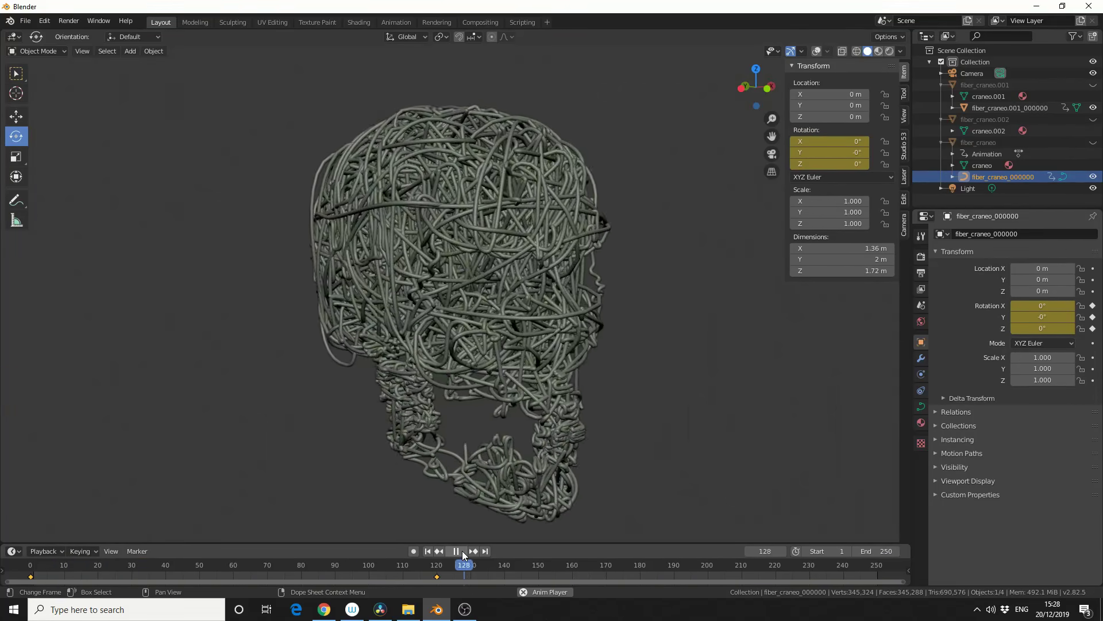
Pause the playing fiber-skull animation on the timeline.
click(462, 550)
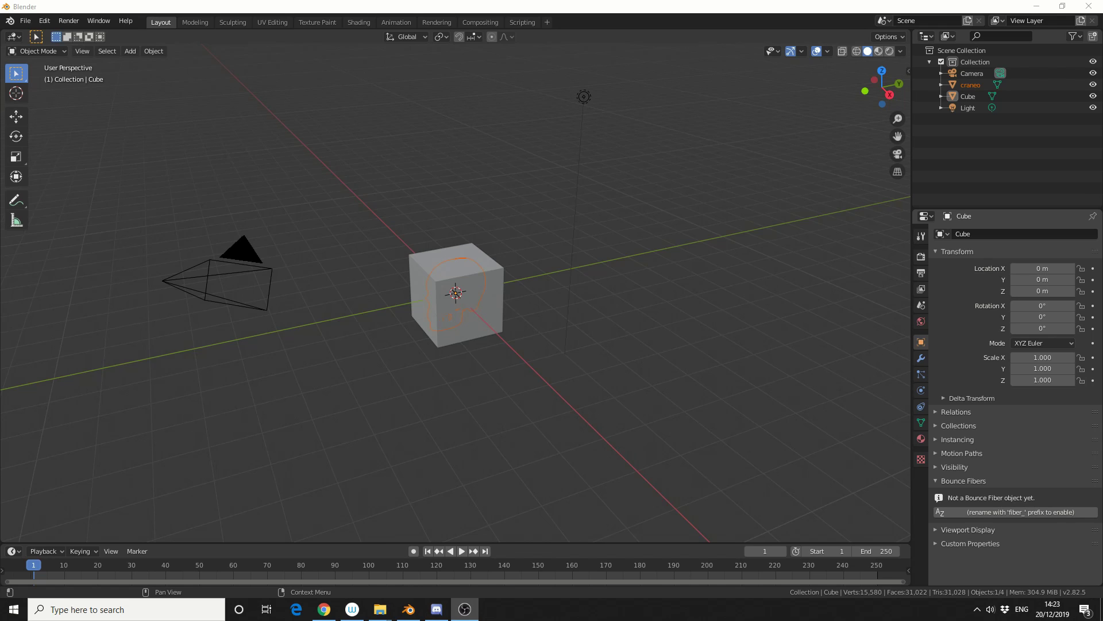
Delete the default Cube from the scene.
click(813, 391)
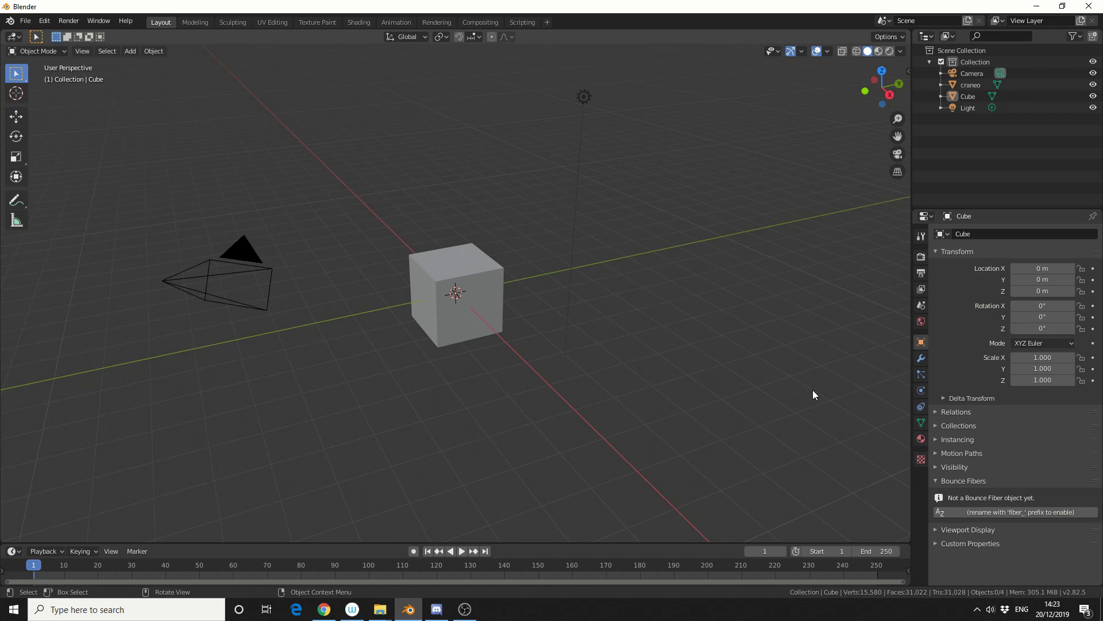
click(494, 309)
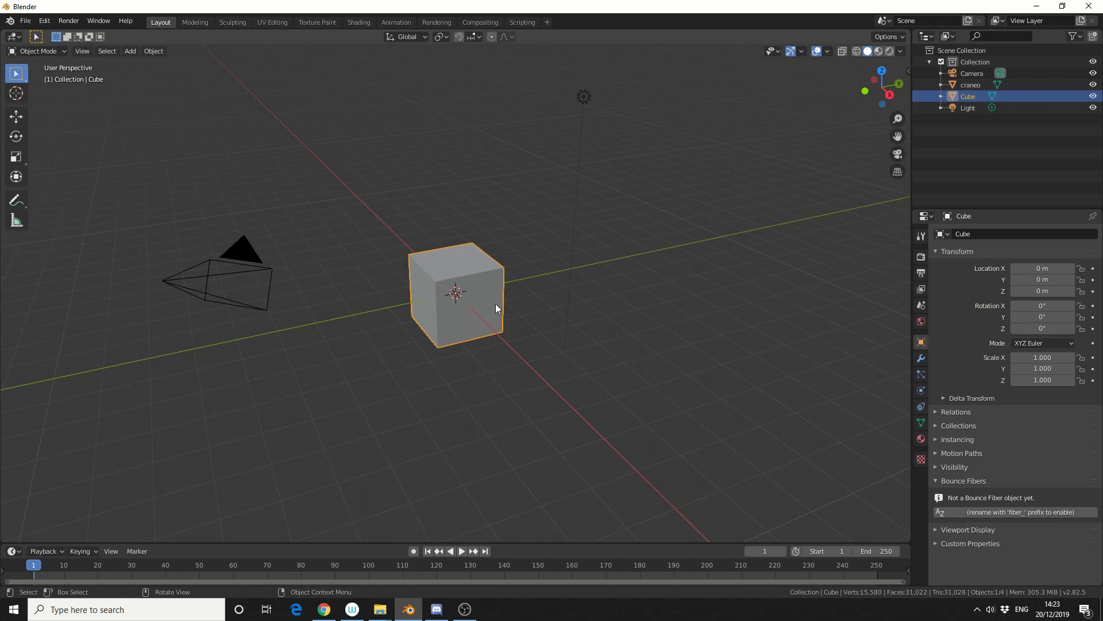
key(Delete)
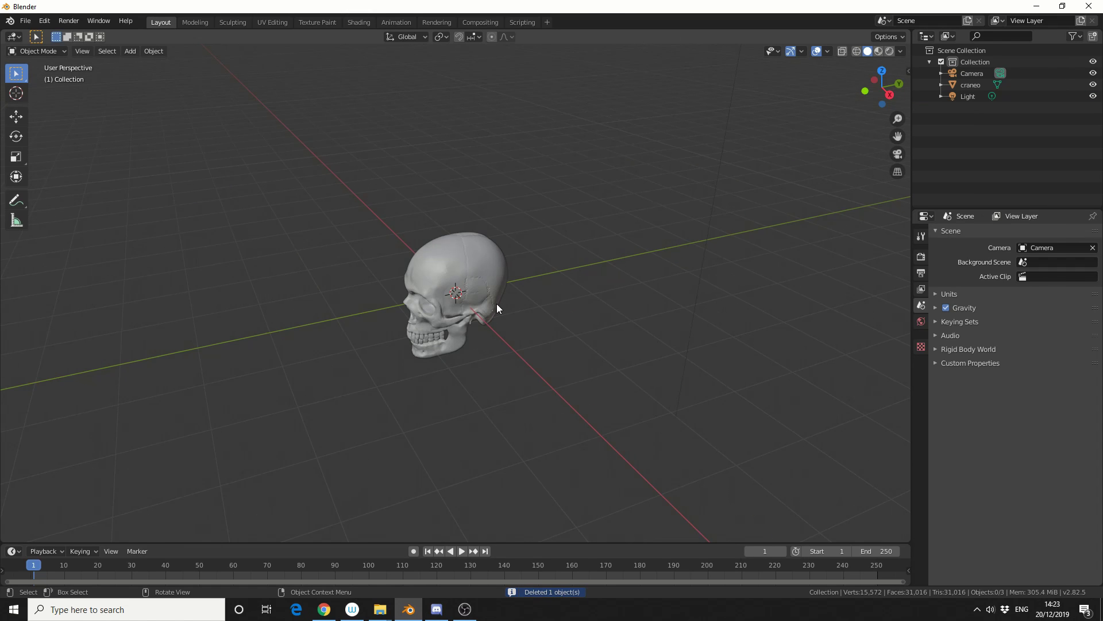
Give craneo a Remesh modifier in Blocks mode at octree depth 6, then apply it.
click(475, 256)
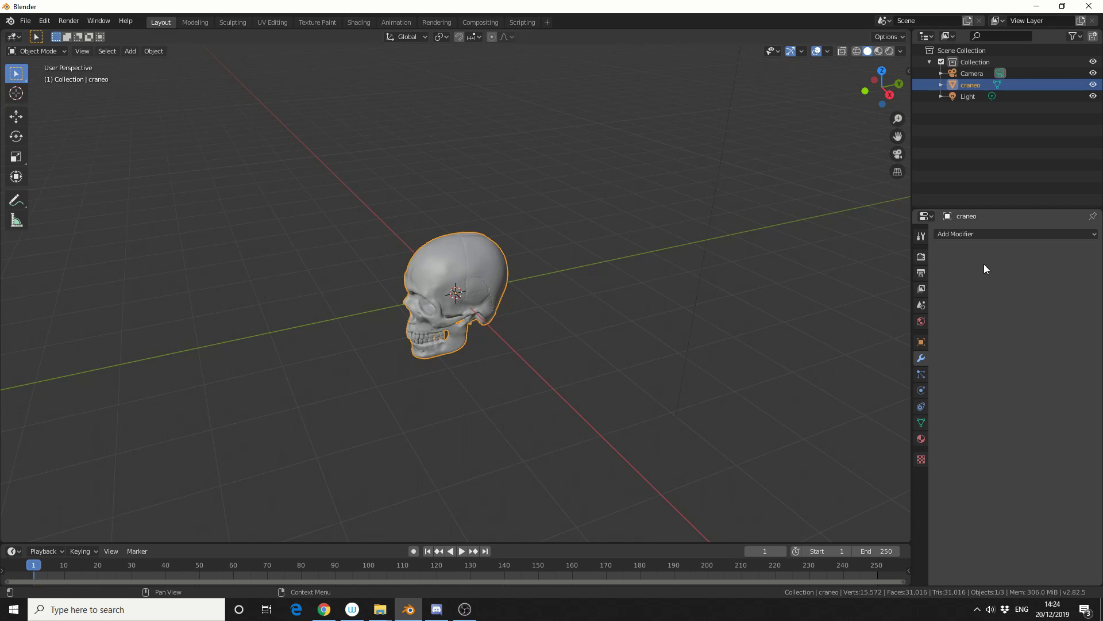
click(986, 236)
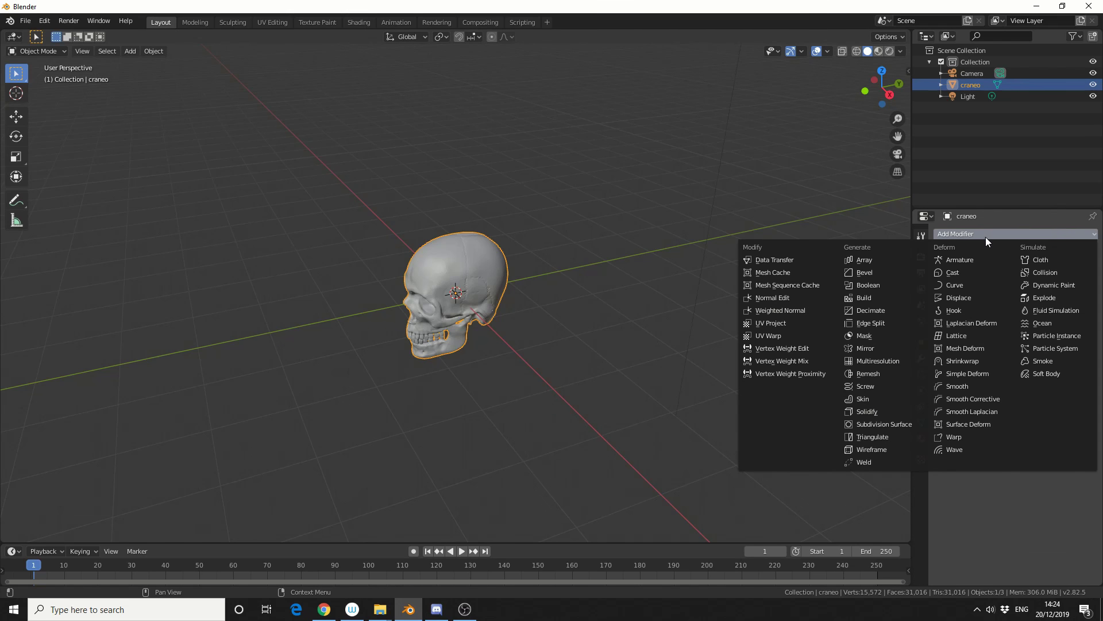
click(892, 375)
click(1000, 286)
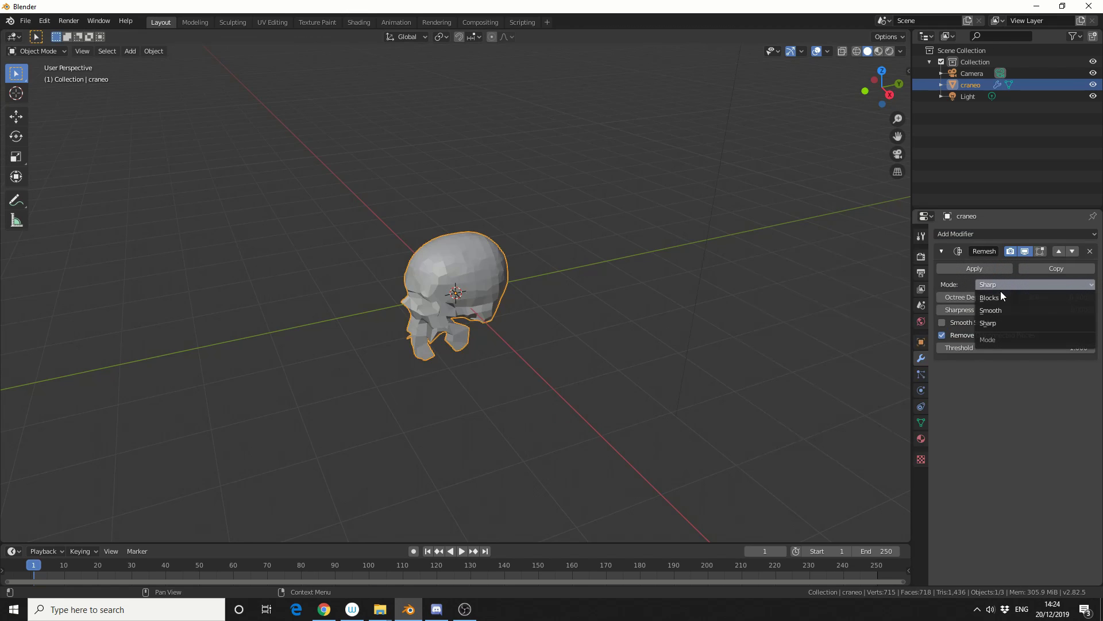
click(994, 299)
click(992, 298)
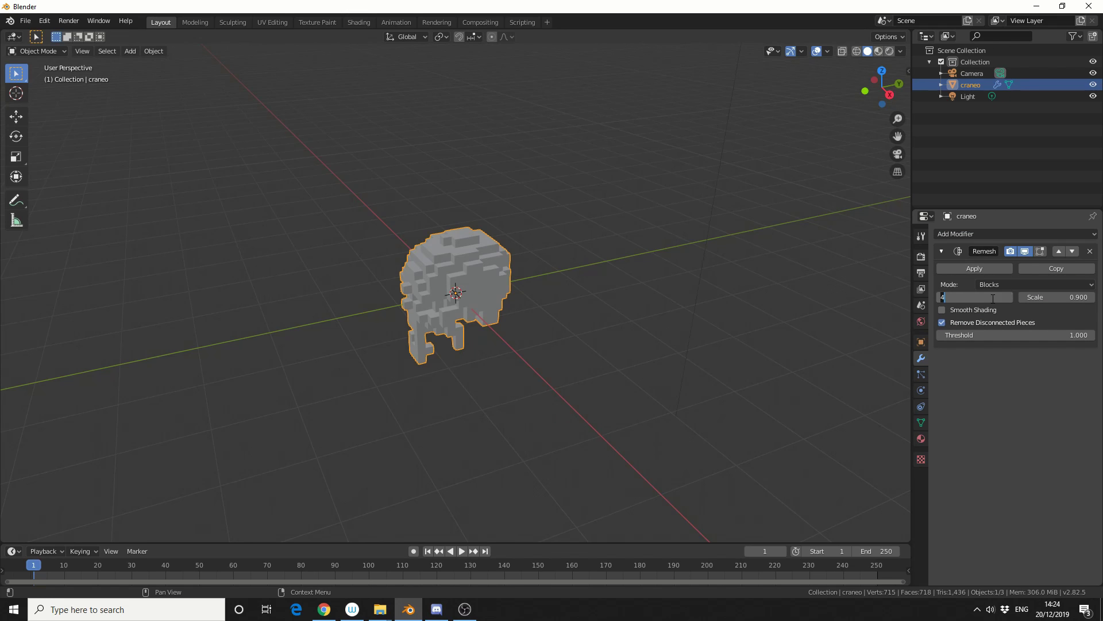
text(6)
key(Return)
middle_drag(497, 349, 680, 325)
click(986, 268)
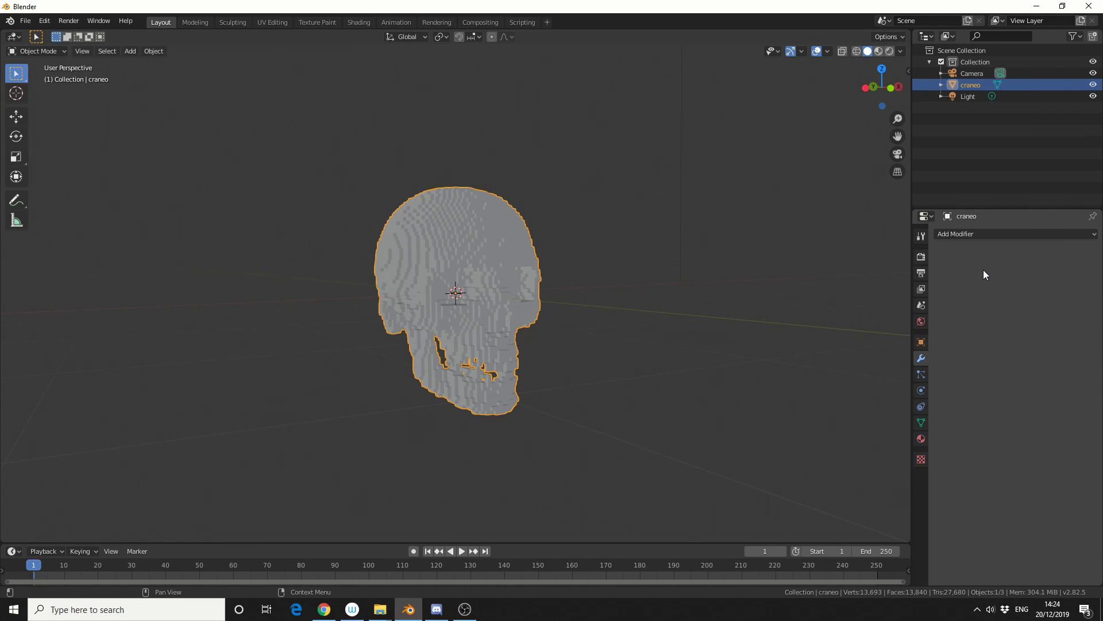
Rename the craneo object to 'Skull' in the Outliner.
double_click(970, 84)
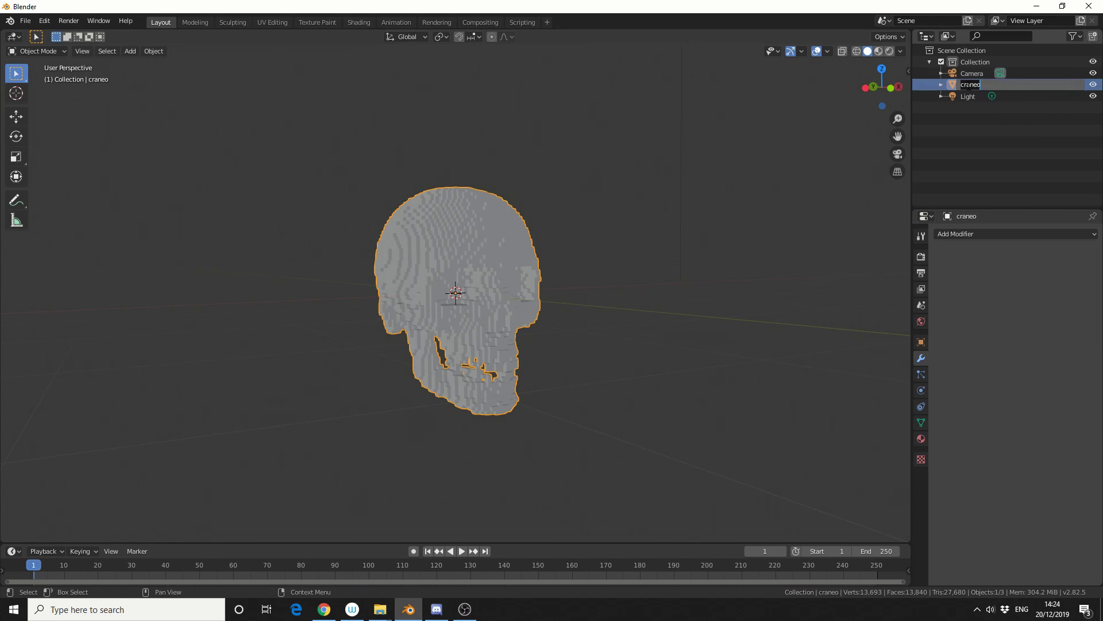
text(Skull)
key(Return)
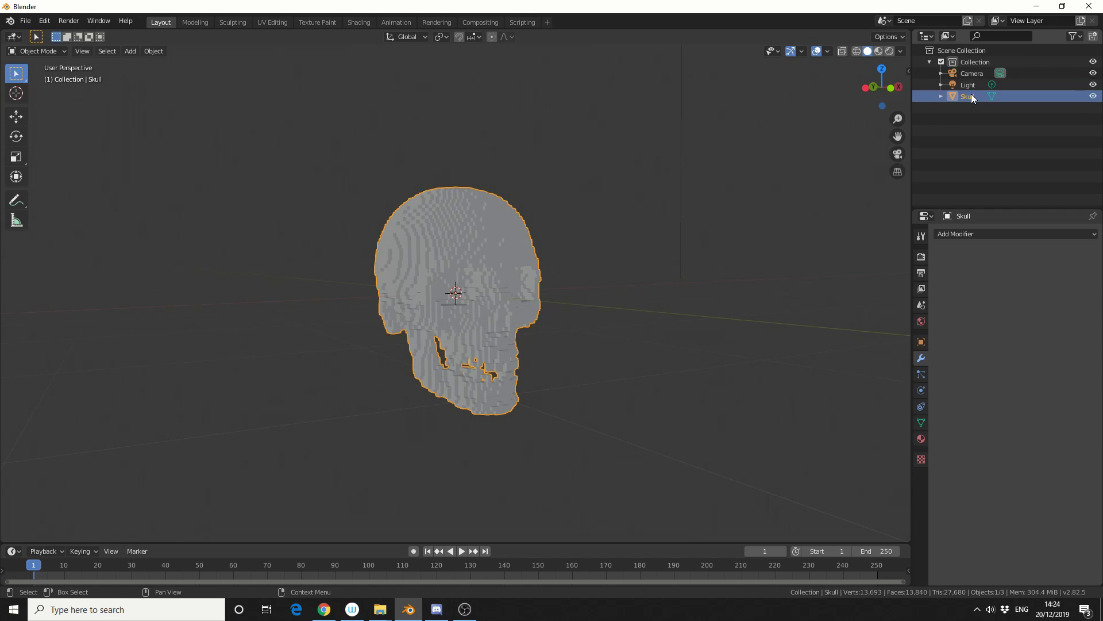
Copy Skull and paste a duplicate named 'SKull 2'.
right_click(972, 94)
click(973, 94)
right_click(970, 113)
click(970, 115)
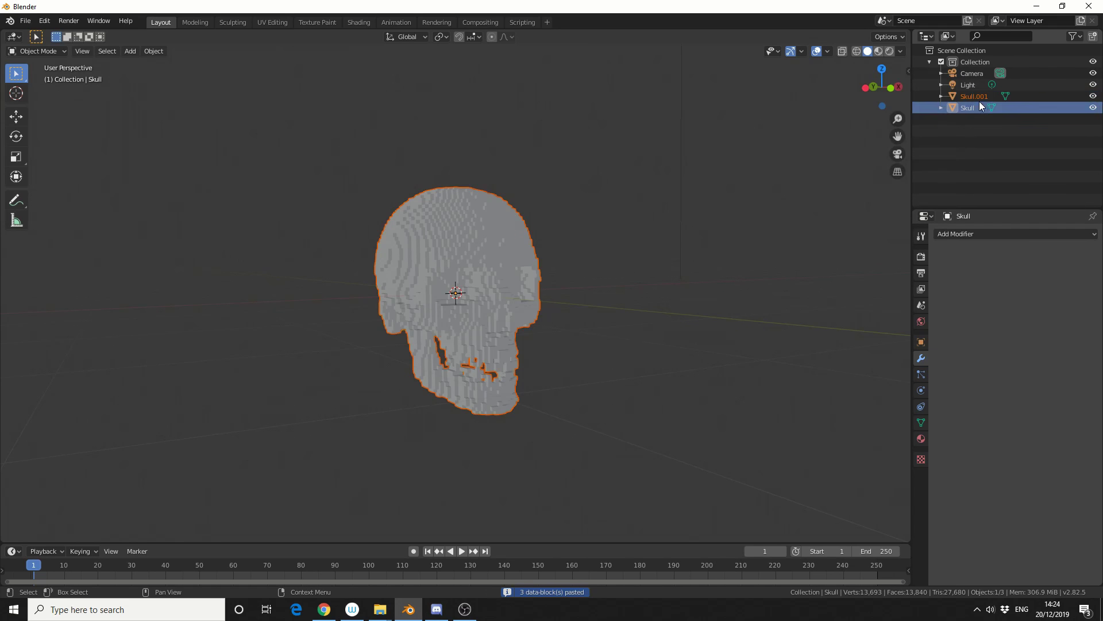
double_click(980, 97)
text(SKull 2)
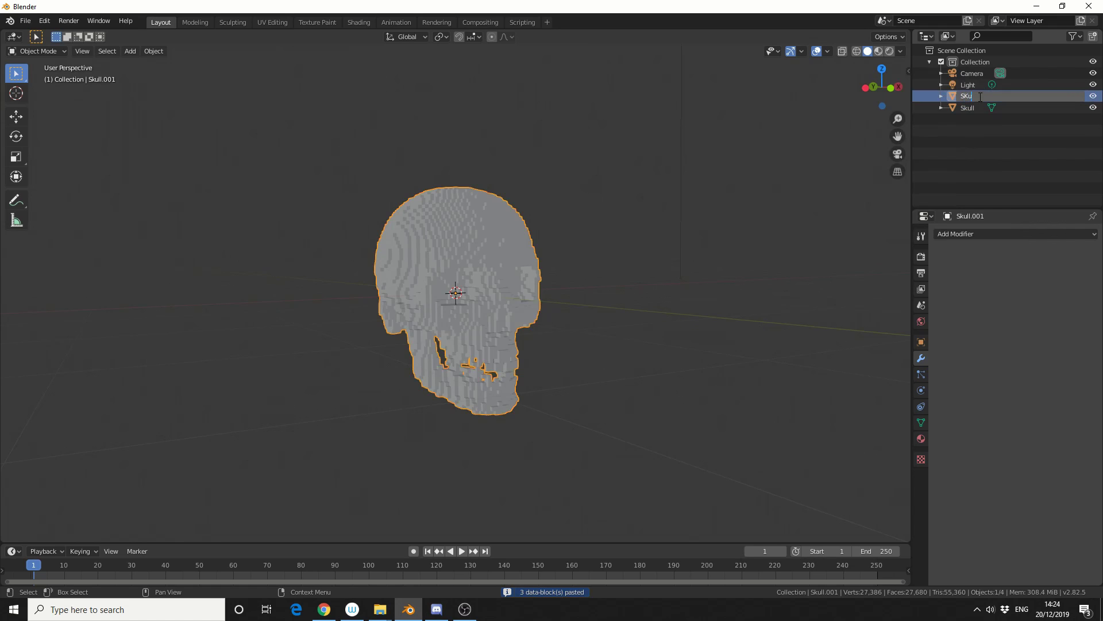
key(Return)
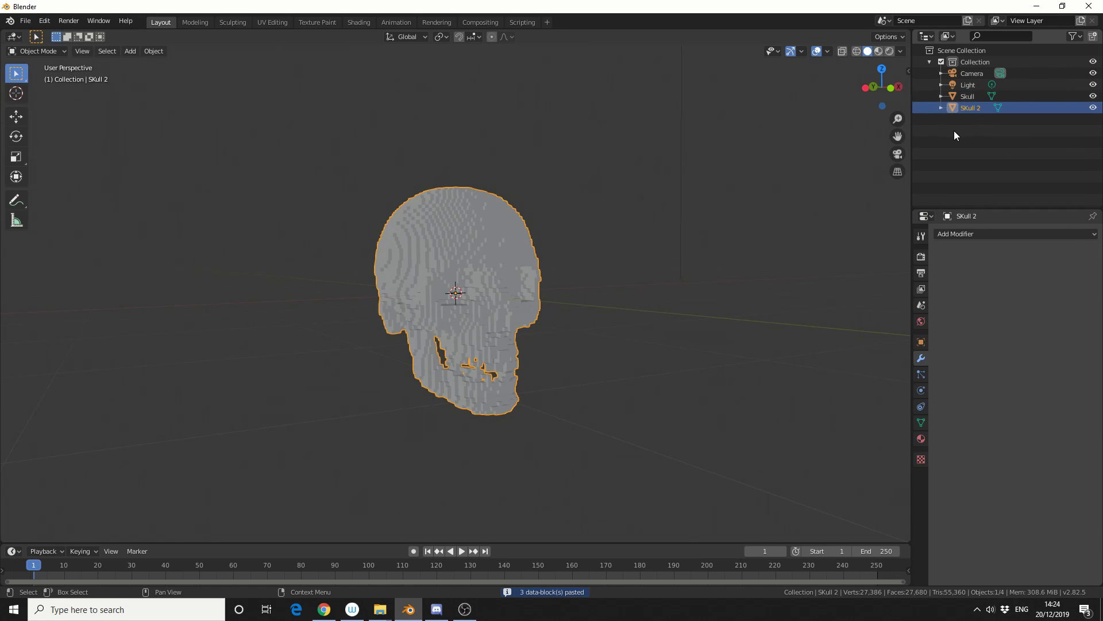
Paste another duplicate of Skull and name it 'Skull 3'.
right_click(954, 130)
click(956, 131)
double_click(980, 96)
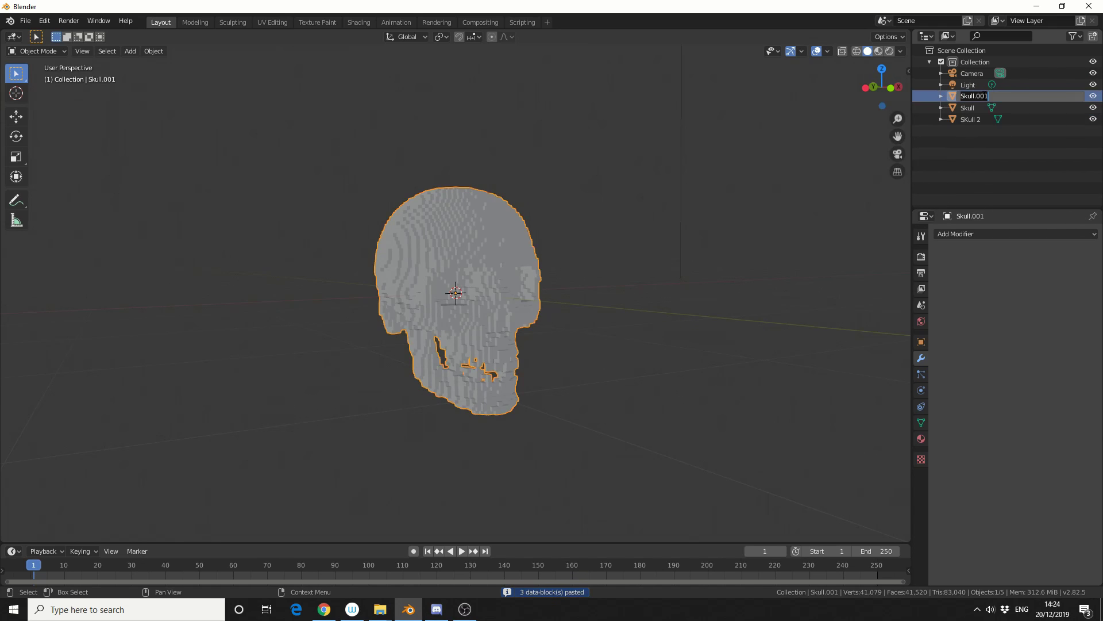
text(Skull 3)
key(Return)
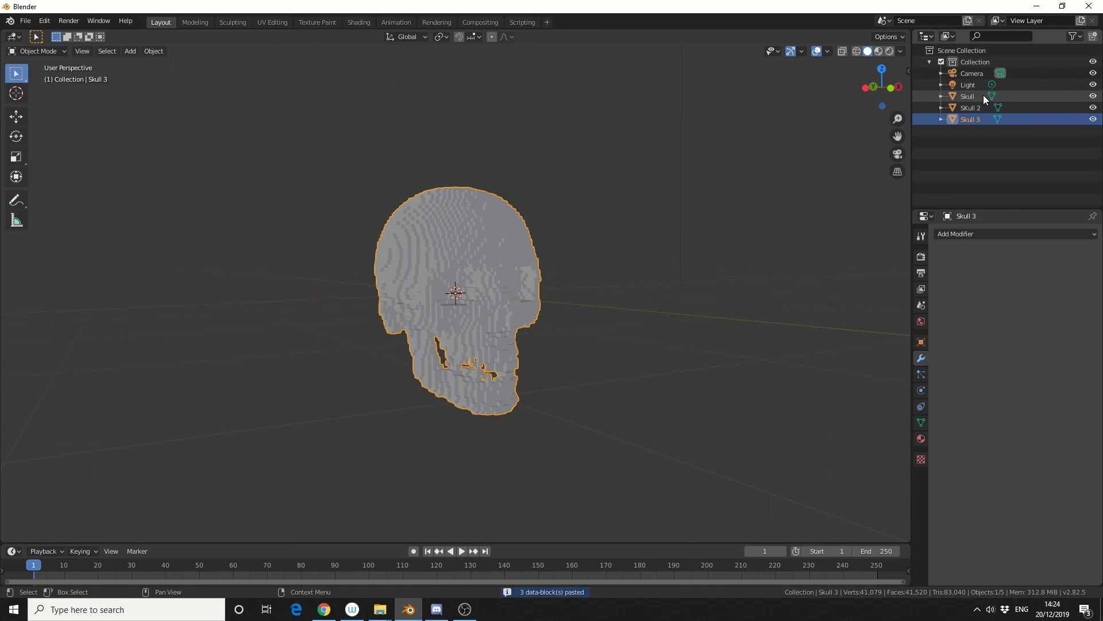
Select Skull and hide Skull 2 and Skull 3 in the Outliner.
click(743, 268)
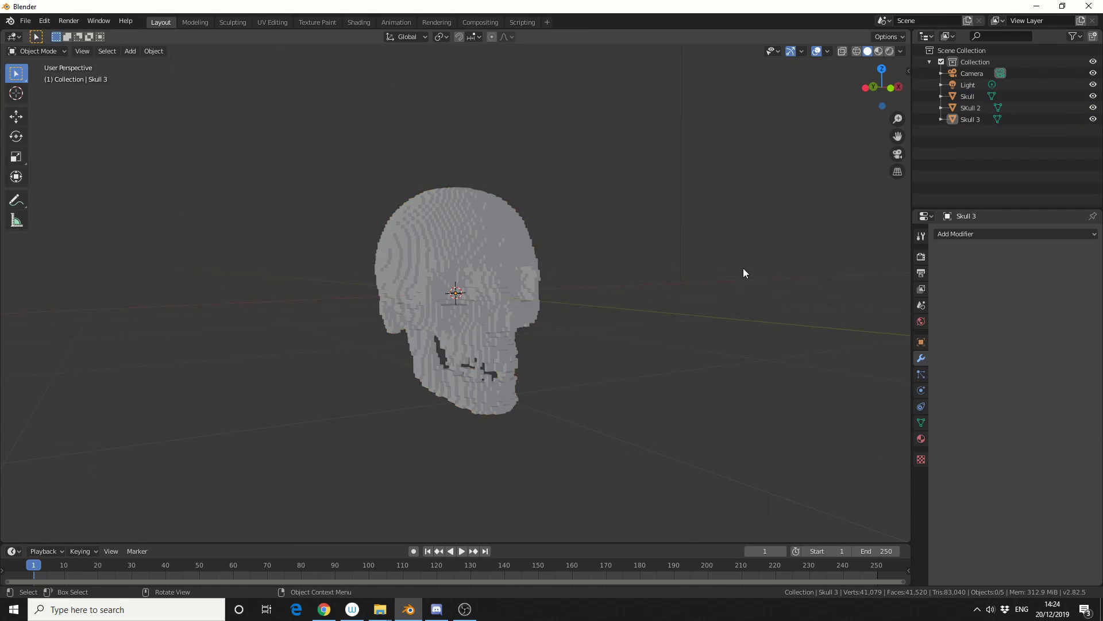
click(970, 95)
click(1093, 107)
click(1093, 119)
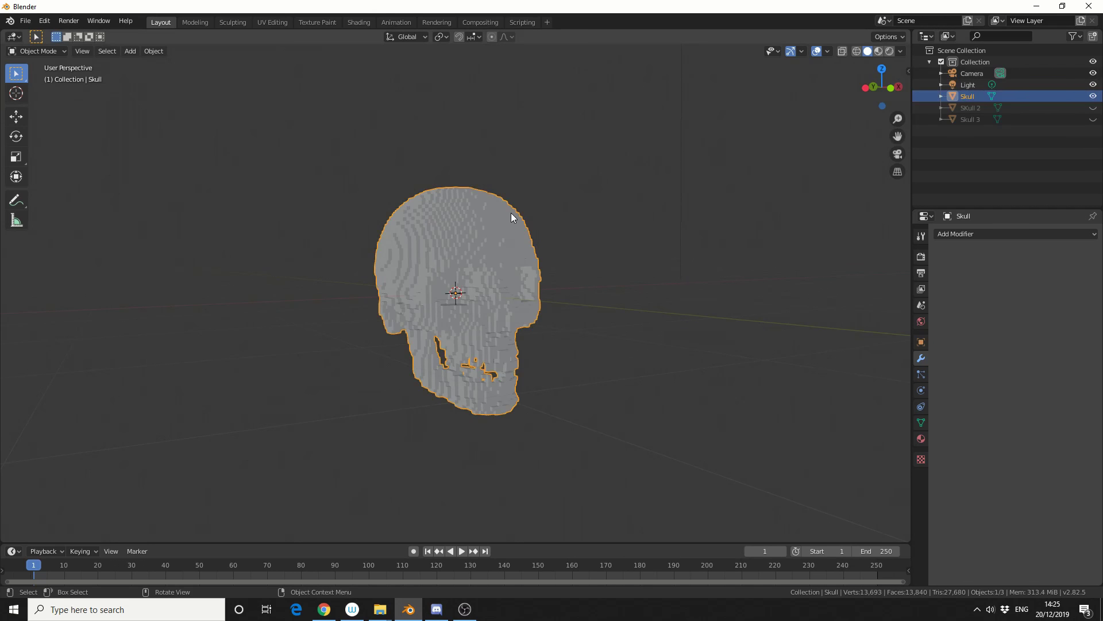
Turn Skull into the Bounce Fibers object fiber_Skull from Object Properties.
click(920, 344)
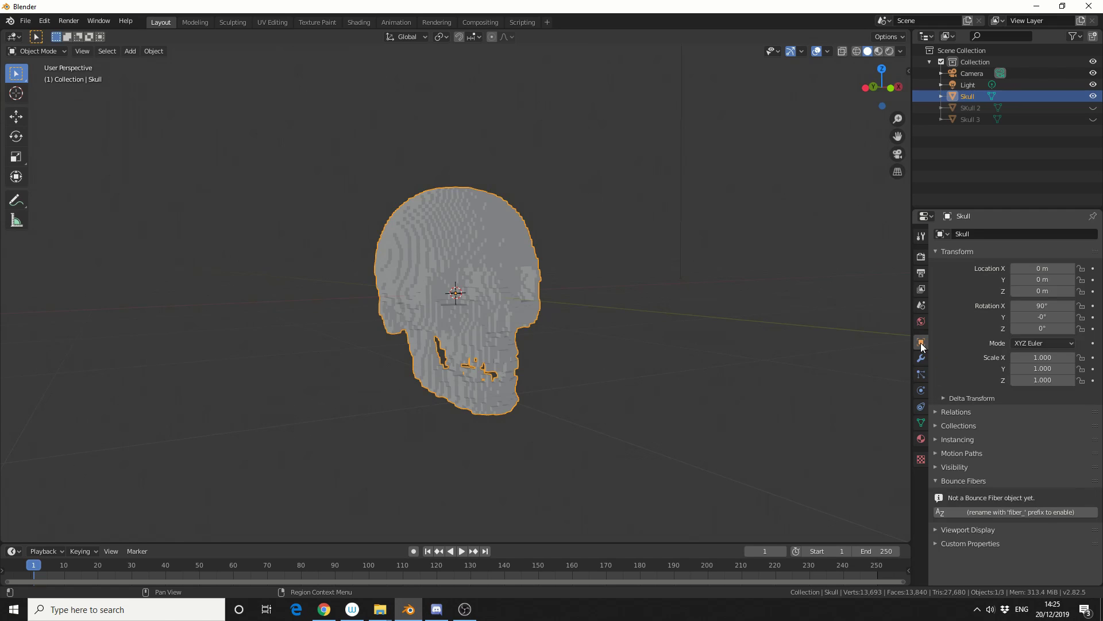
click(1035, 507)
middle_drag(781, 454, 543, 398)
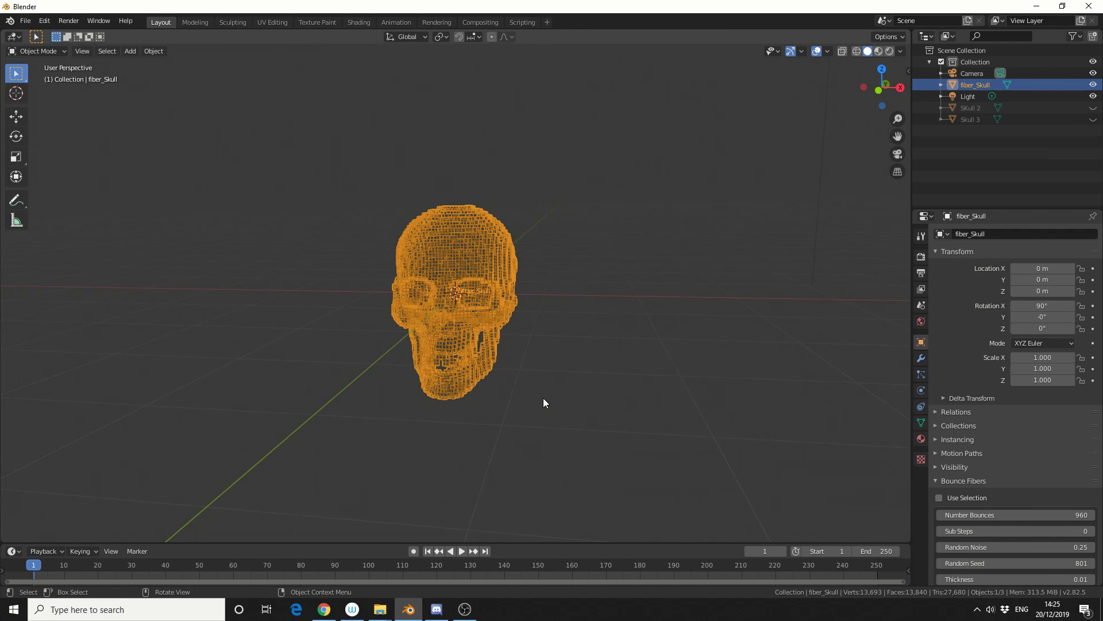
Hide fiber_Skull and generate fibers with 910 bounces and random noise 0.67.
click(1093, 85)
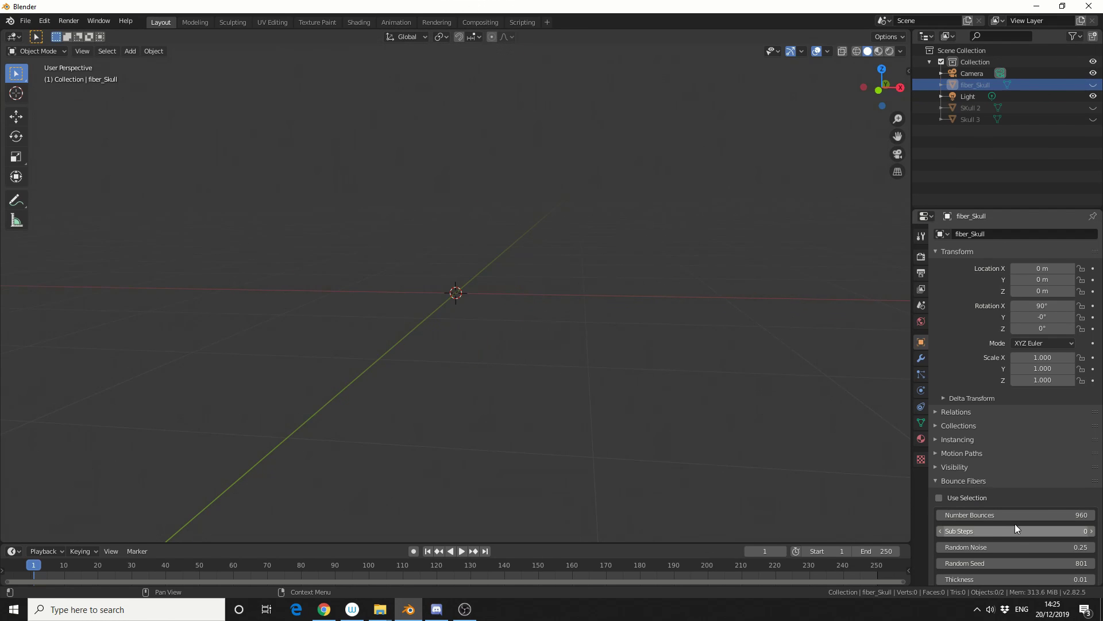
drag(1015, 515, 958, 515)
middle_drag(518, 405, 572, 410)
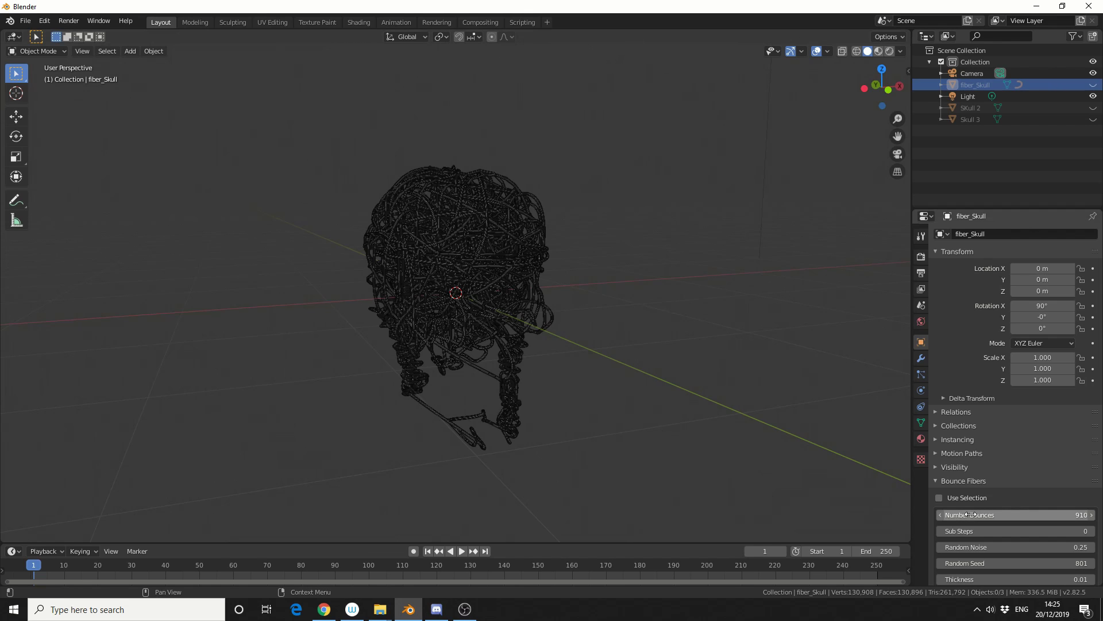
scroll(970, 514, down, 3)
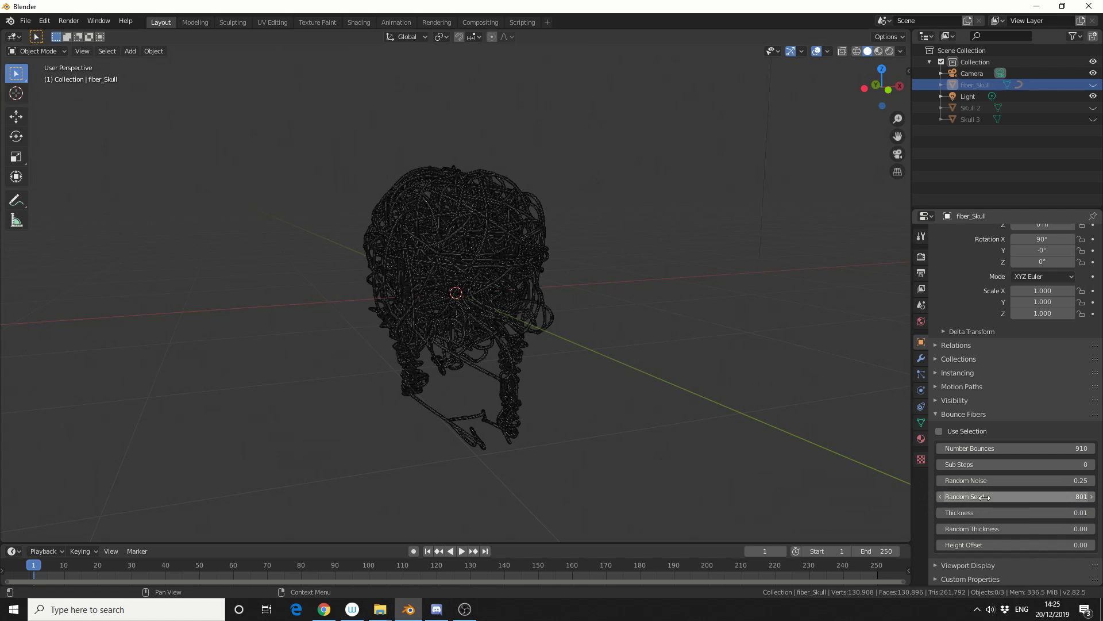
drag(977, 480, 996, 496)
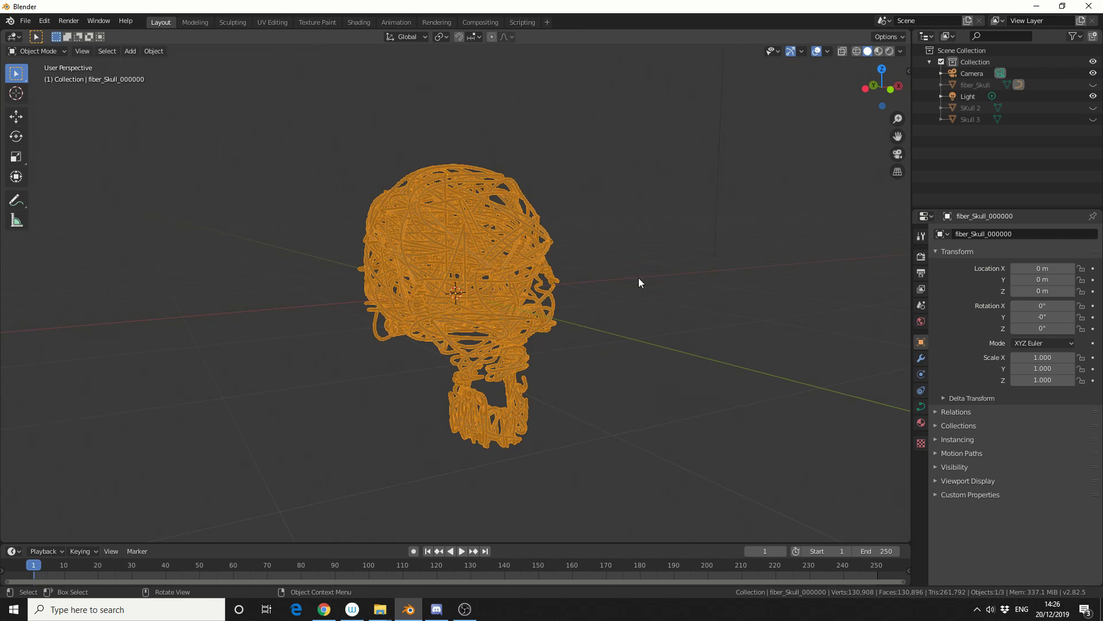
Convert the fiber_Skull_000000 curve to a mesh with Object > Convert, then select it.
click(921, 406)
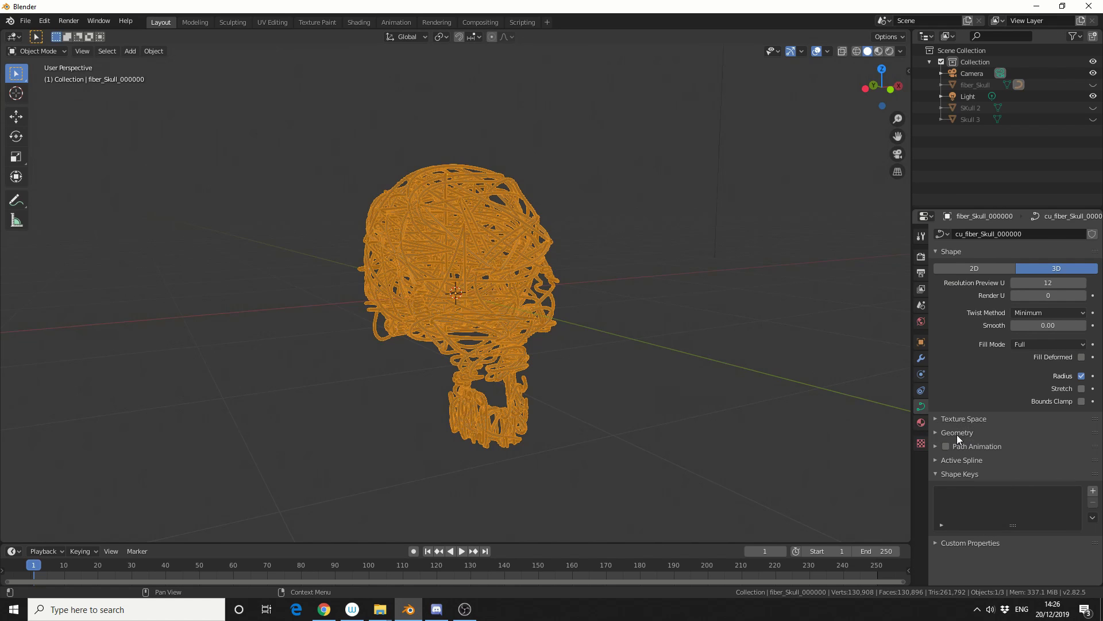
click(163, 53)
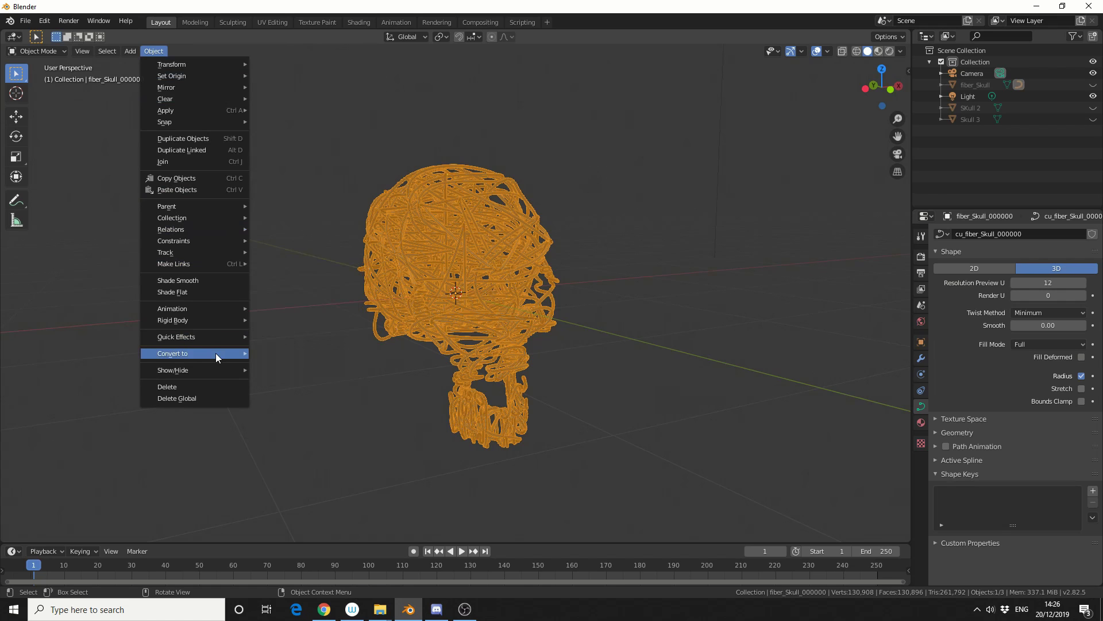
mouse_move(229, 353)
click(304, 367)
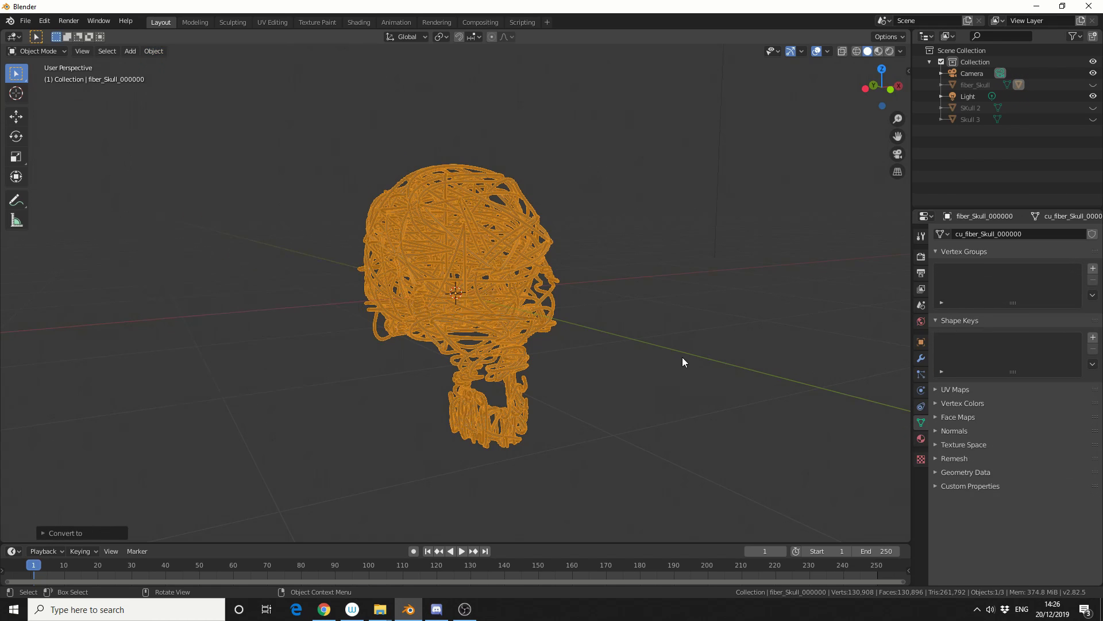
middle_drag(683, 365, 623, 369)
click(438, 246)
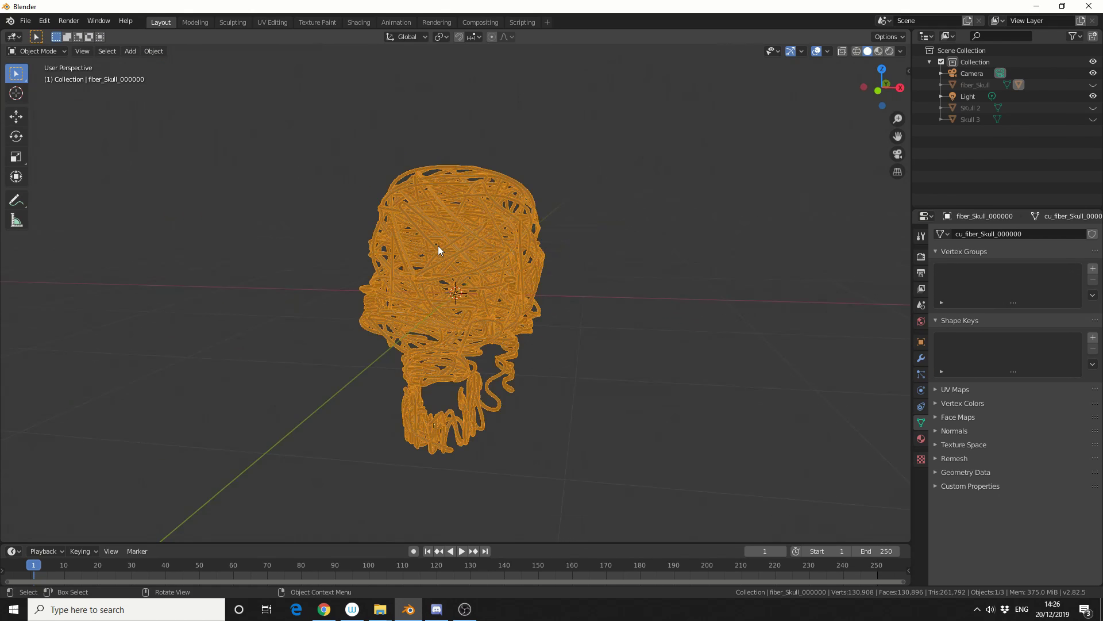
Expand fiber_Skull in the Outliner, leaving both fiber_Skull and fiber_Skull_000000 hidden.
click(941, 85)
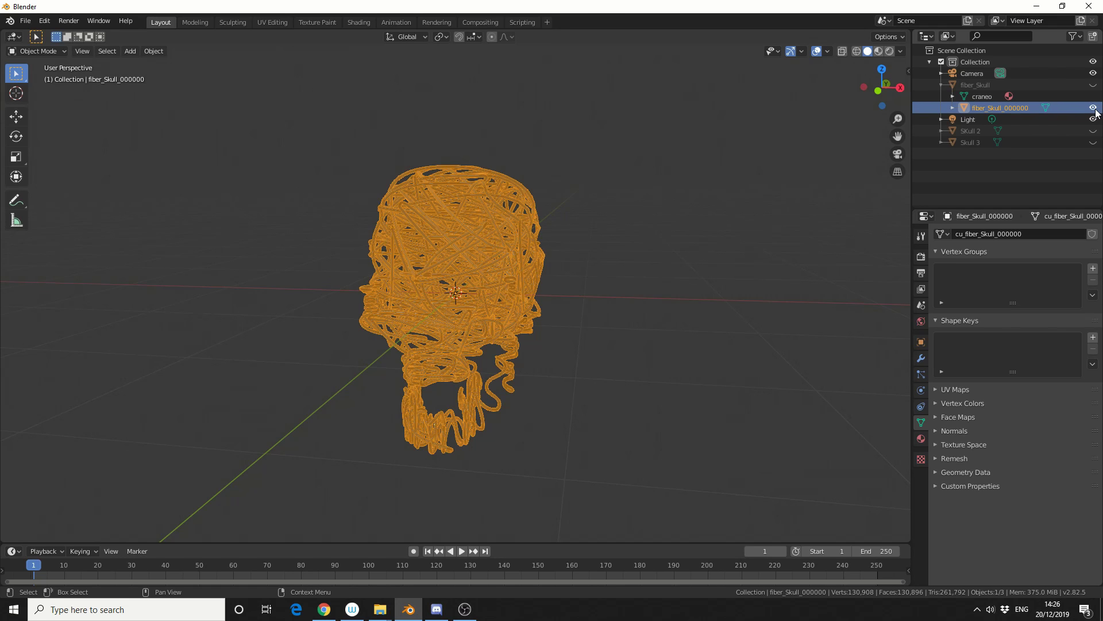
click(1093, 85)
click(1093, 85)
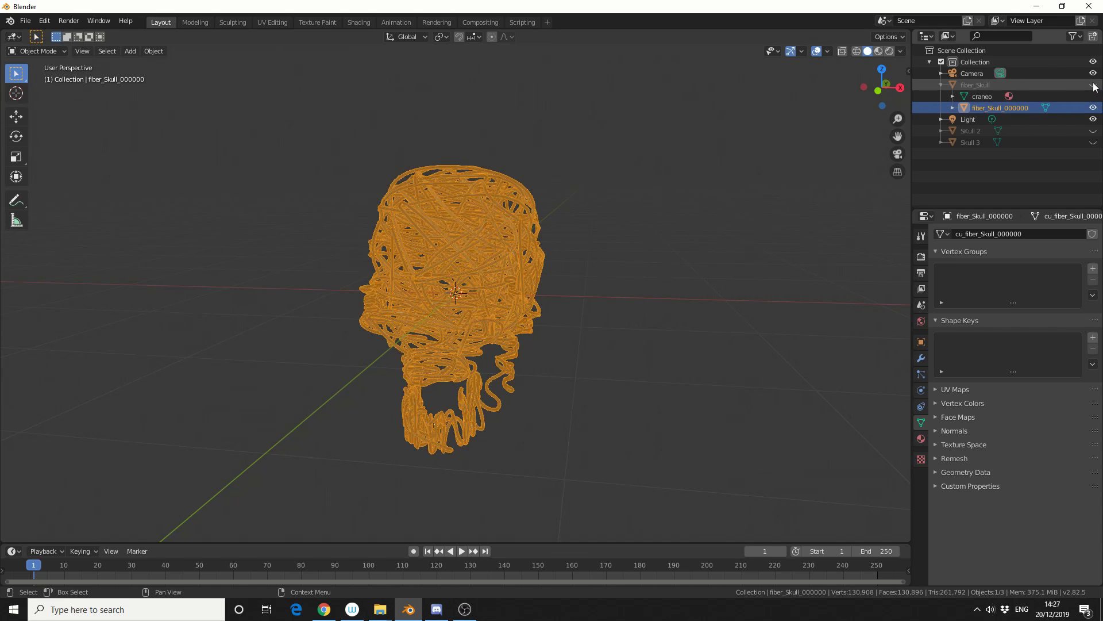
click(1093, 85)
click(1093, 85)
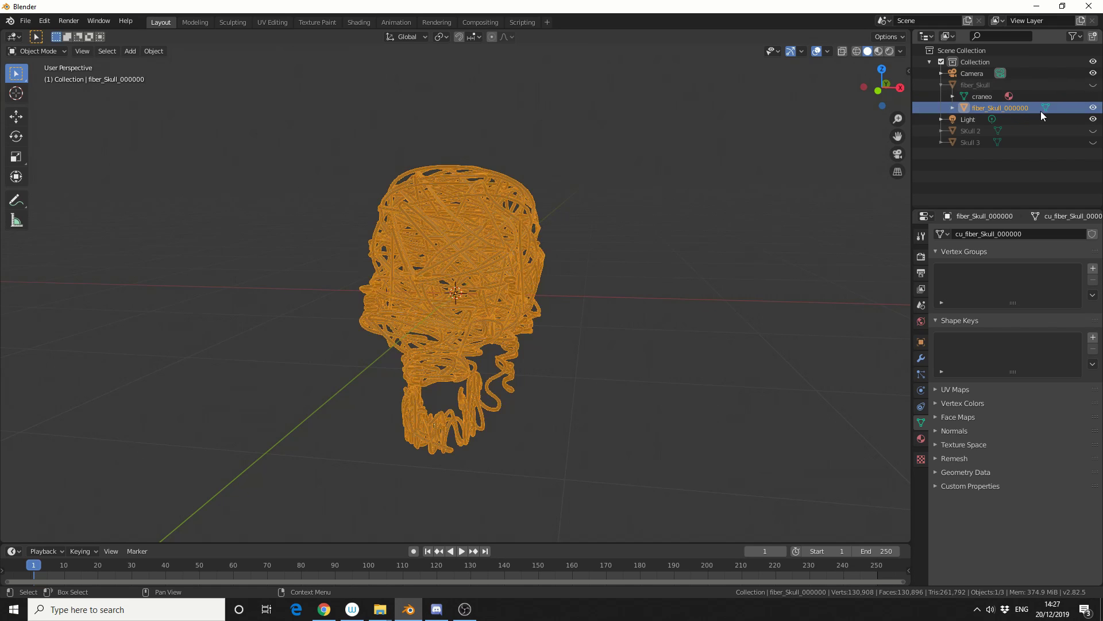
click(1092, 108)
click(1093, 108)
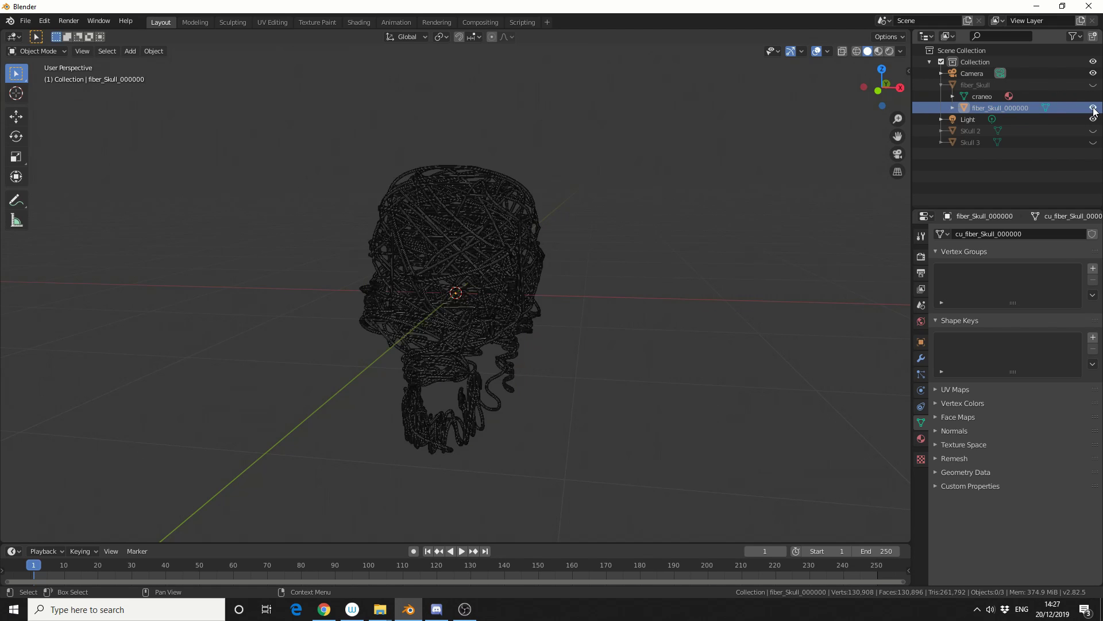
click(1093, 108)
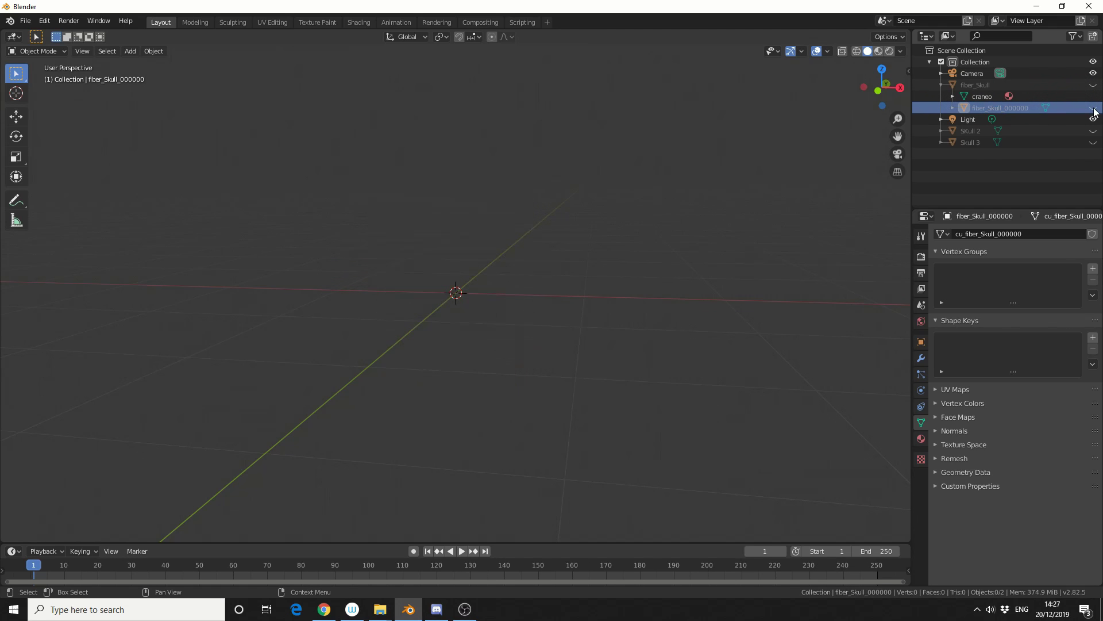
Make Skull 2 a Bounce Fibers object from its Object Properties.
click(970, 131)
click(923, 343)
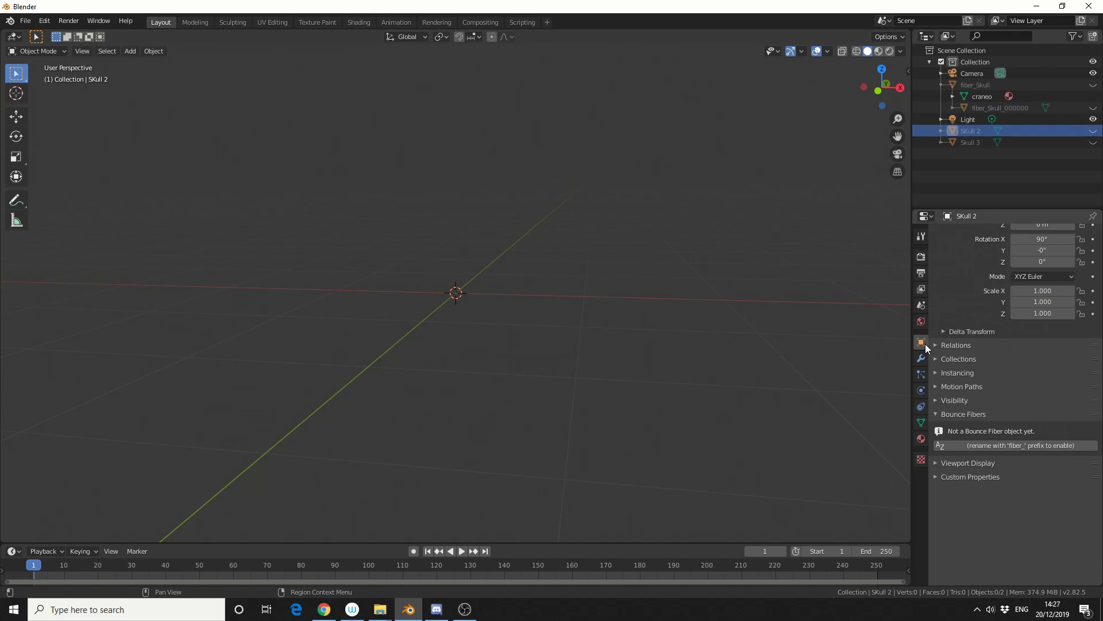
scroll(1038, 414, up, 3)
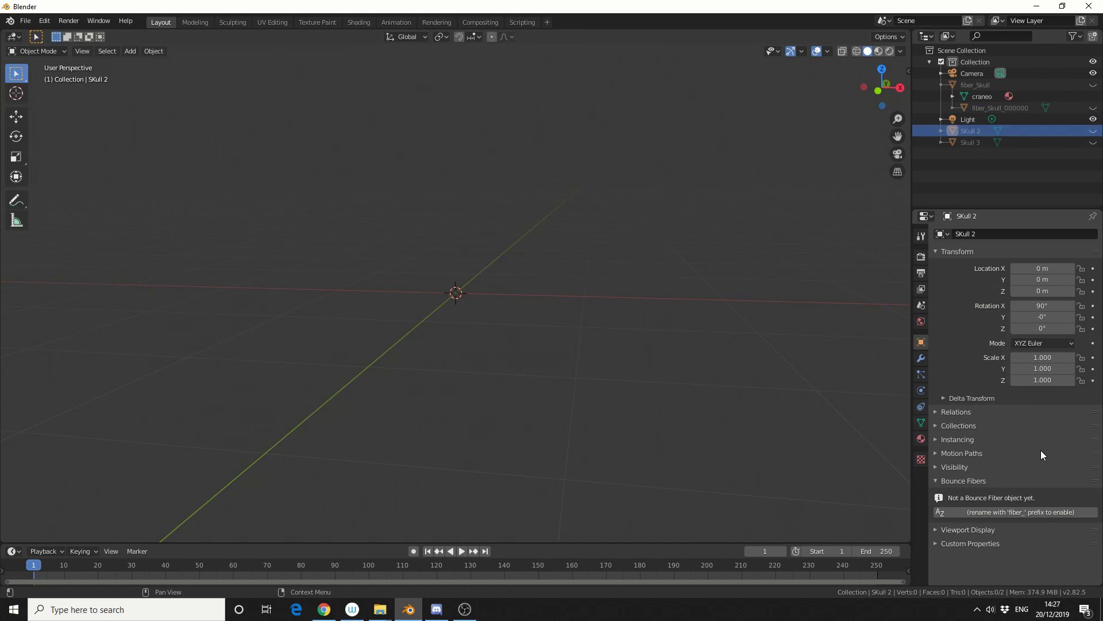
click(1030, 512)
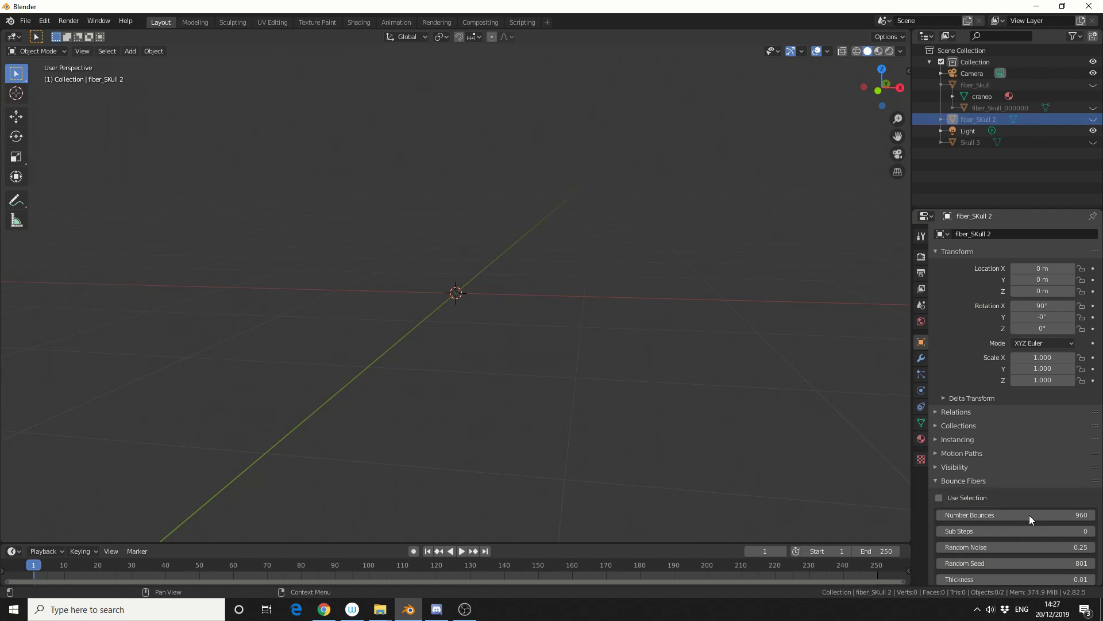
Tune the fibers to 899 bounces, noise 0.13 and seed 971, with Use Selection off.
drag(1029, 515, 968, 503)
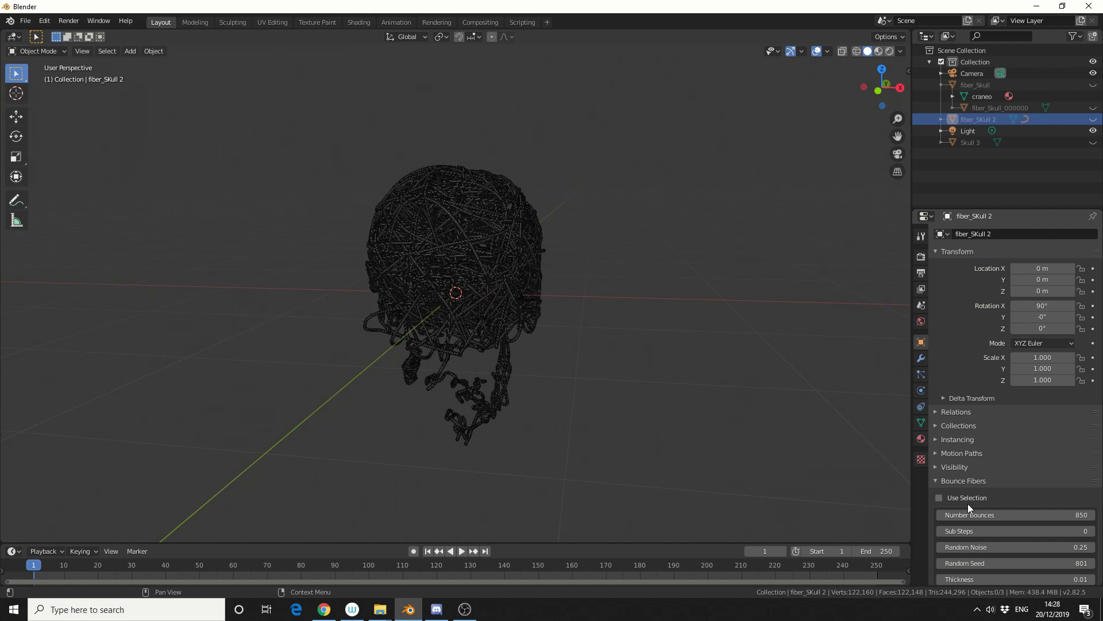
click(963, 495)
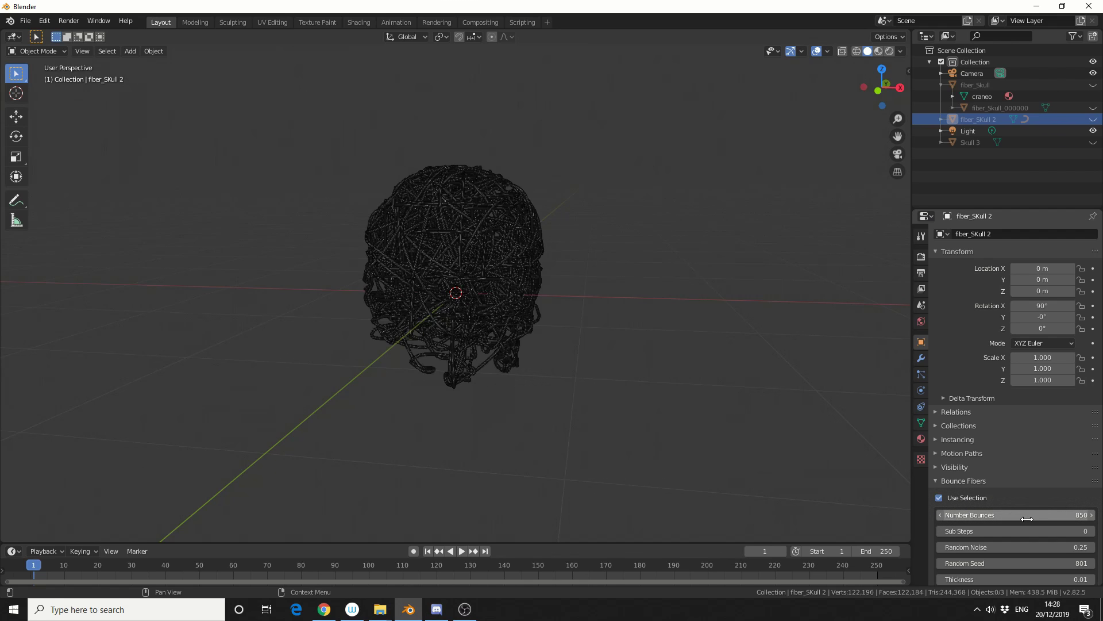
drag(965, 514, 943, 515)
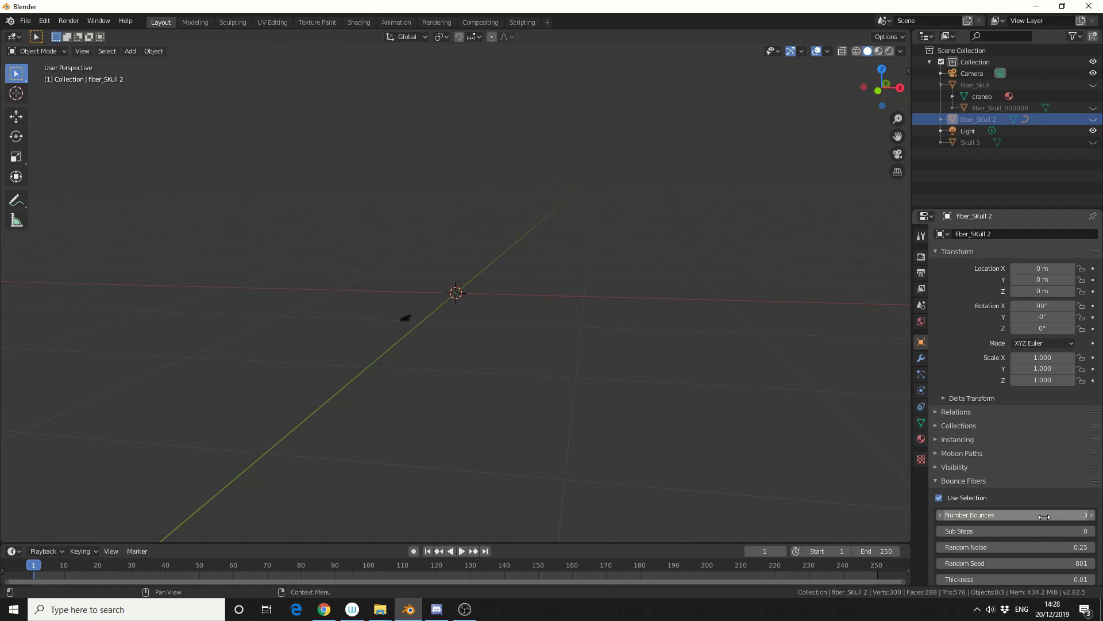
mouse_move(1042, 517)
mouse_down()
mouse_move(1094, 517)
mouse_move(1033, 516)
mouse_up()
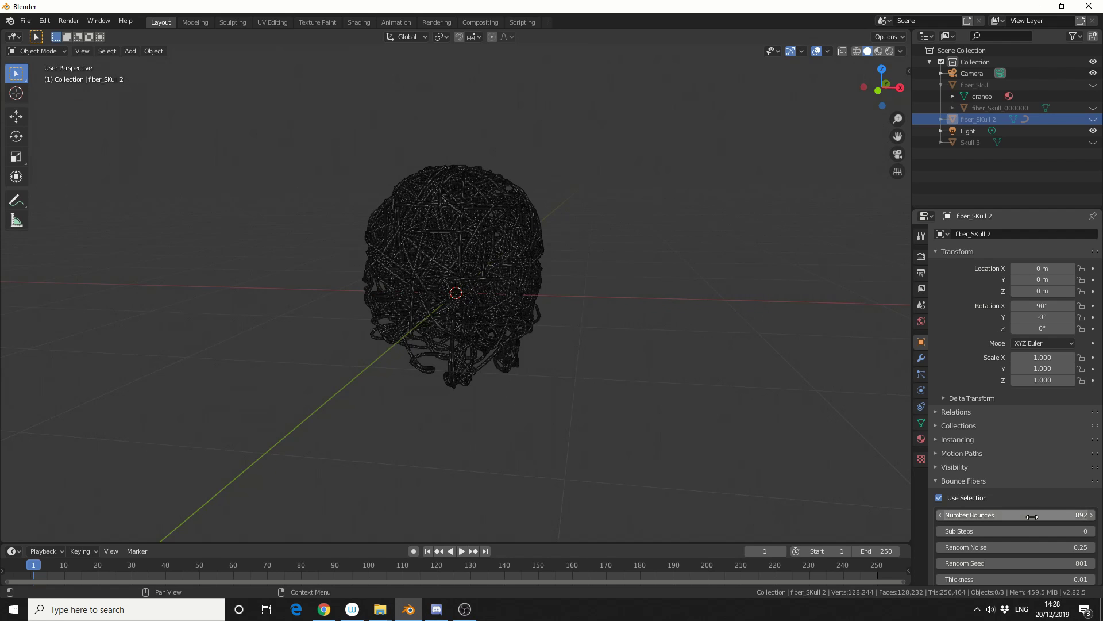
click(941, 497)
scroll(1005, 495, down, 3)
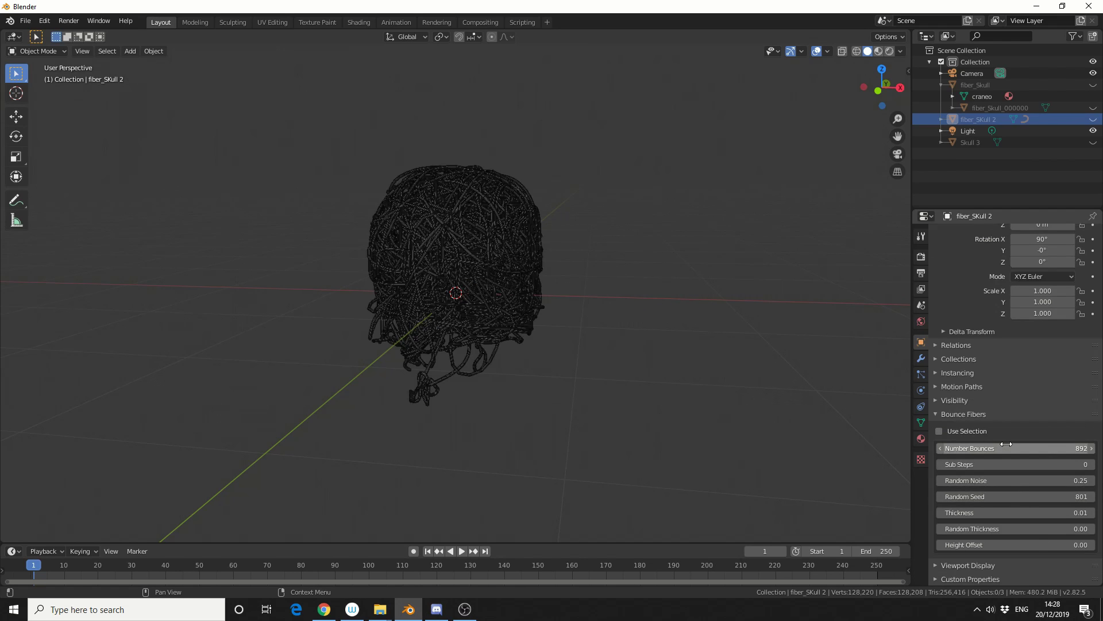
drag(1007, 444, 1011, 496)
middle_drag(575, 448, 614, 402)
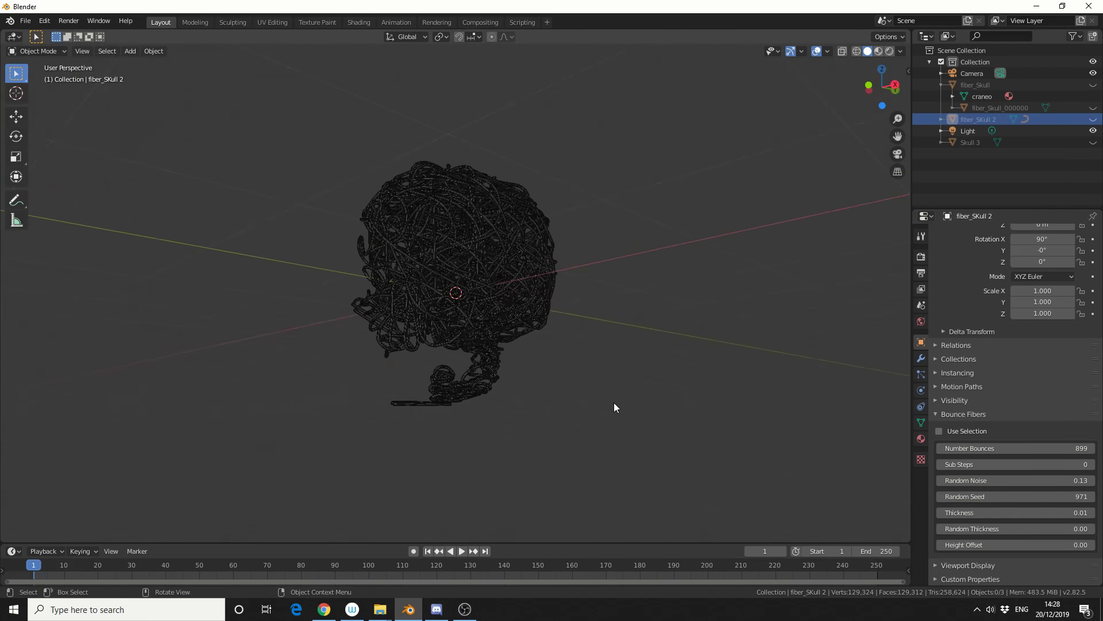
Convert the second fiber skull from curves into a mesh.
click(531, 243)
click(152, 52)
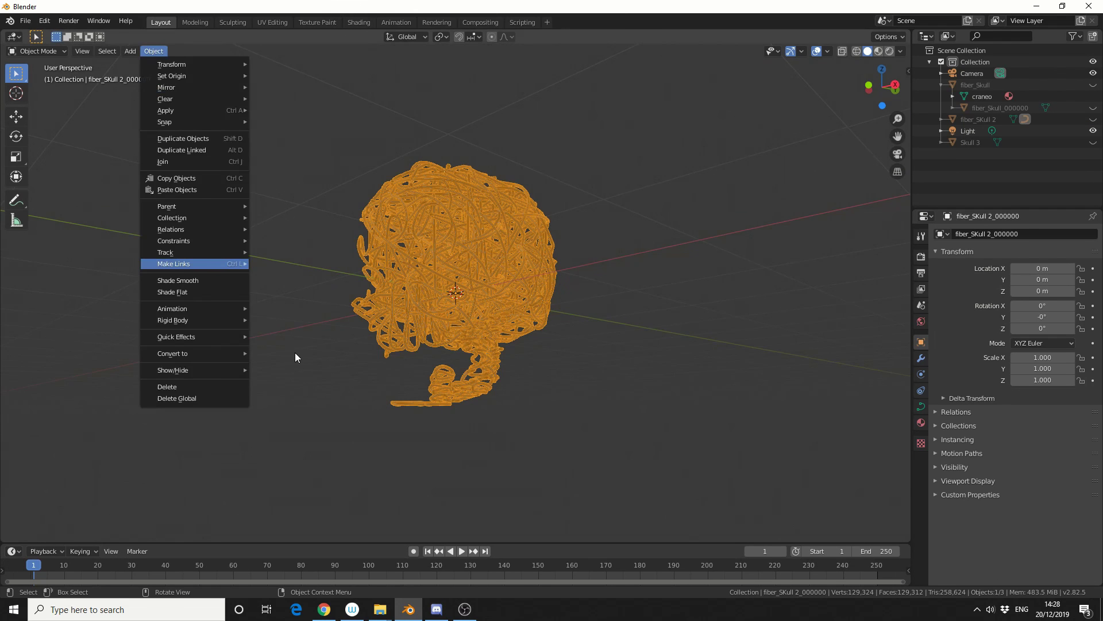
mouse_move(202, 354)
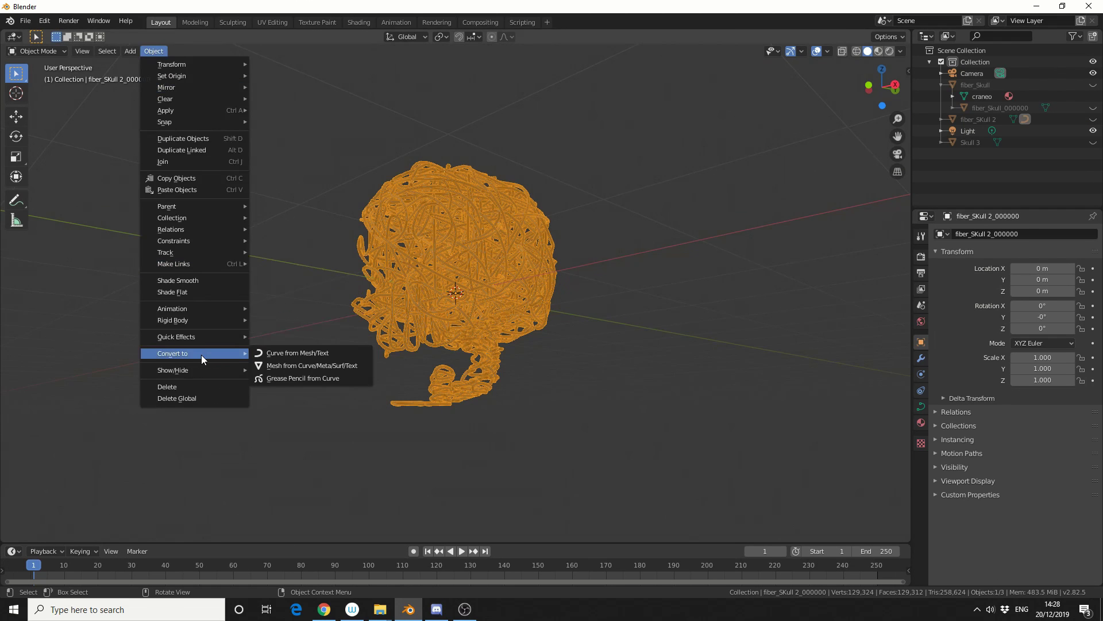
click(291, 367)
click(627, 355)
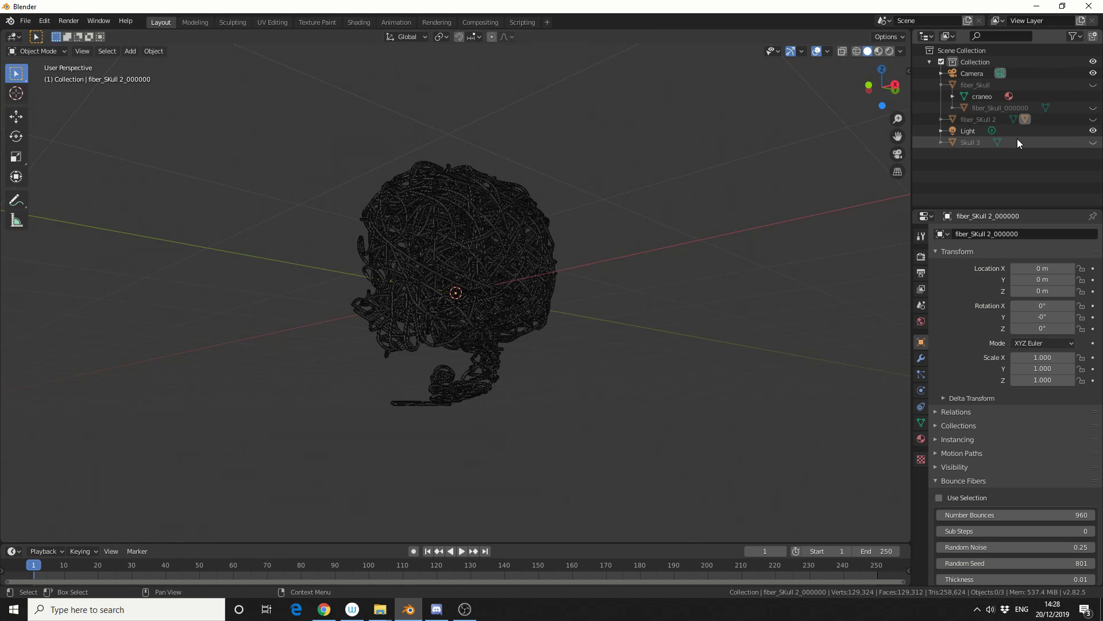
Hide the converted fiber skull, then show and select Skull 3.
click(1093, 142)
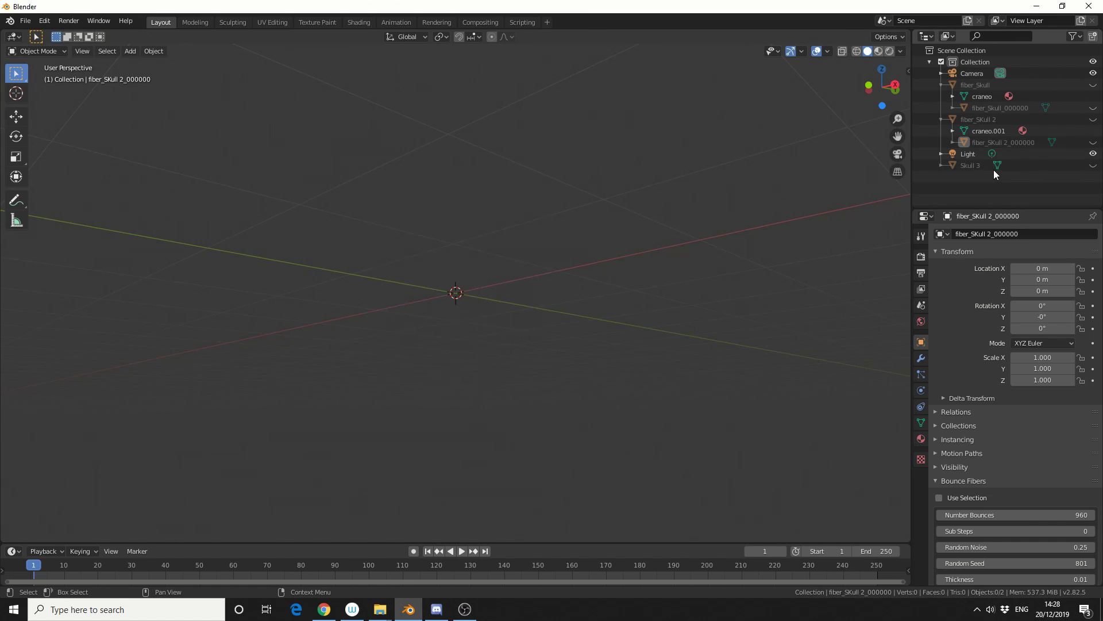
click(1093, 165)
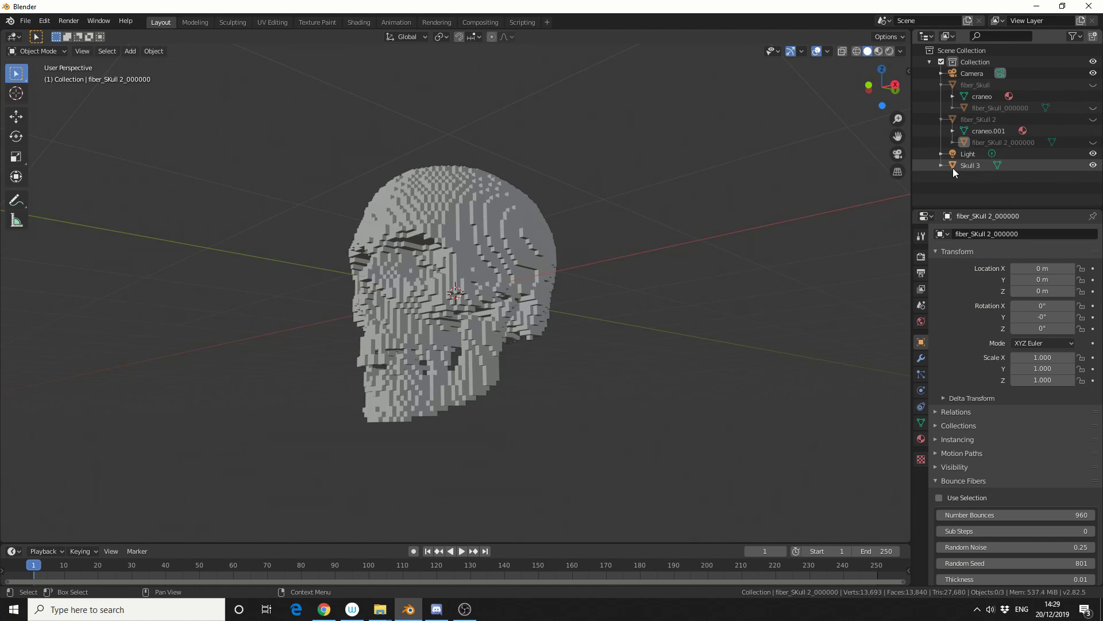
click(484, 237)
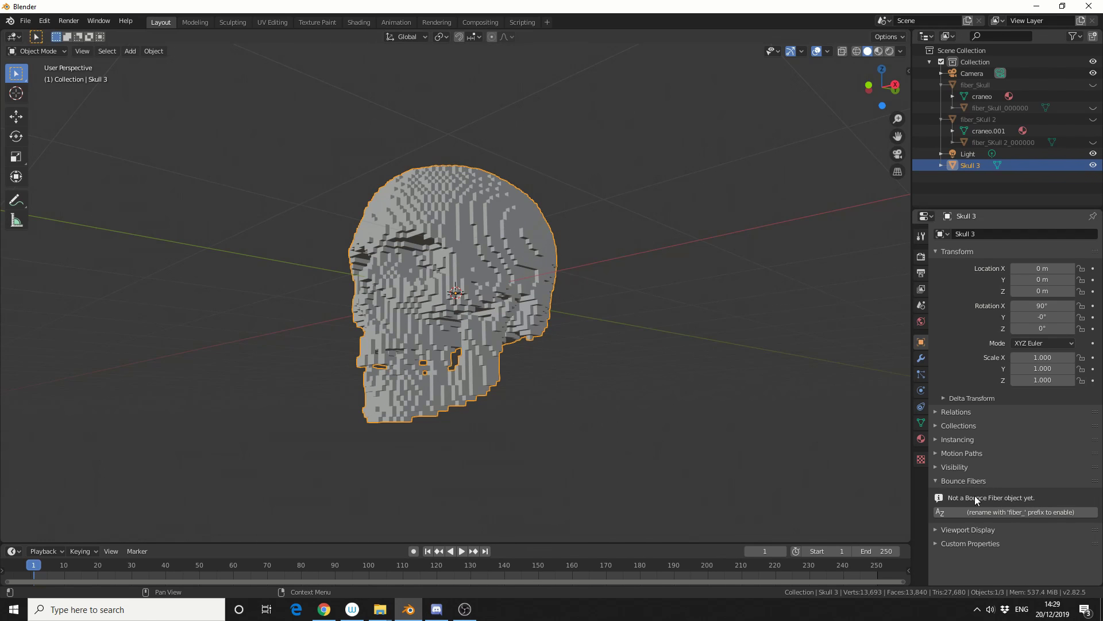
Make Skull 3 a Bounce Fibers object with 916 bounces and seed 735.
click(1038, 510)
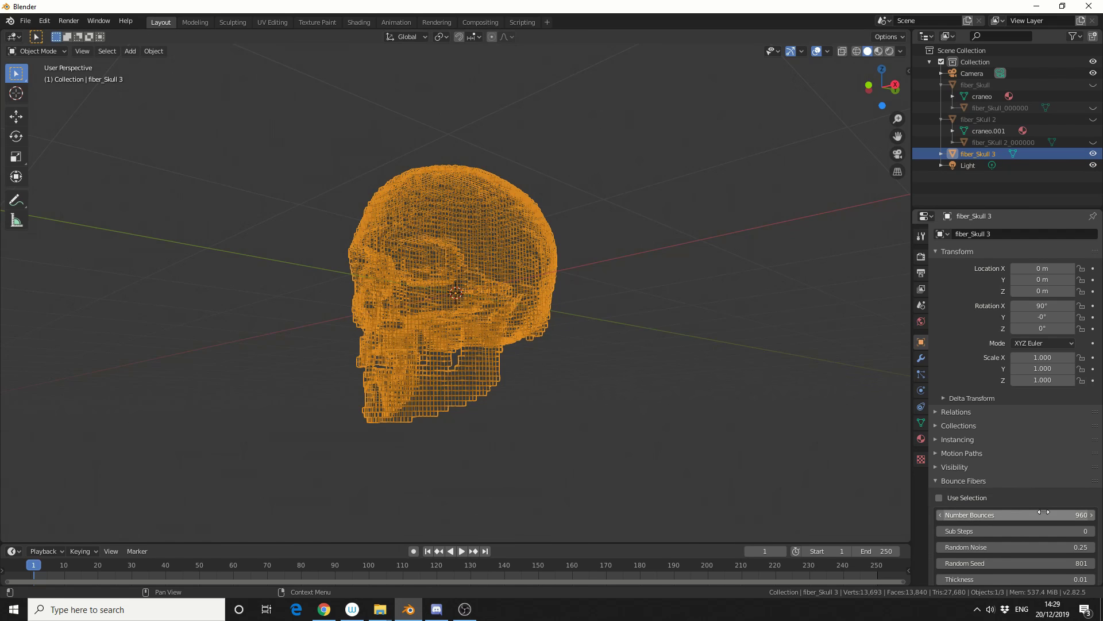
drag(966, 514, 983, 514)
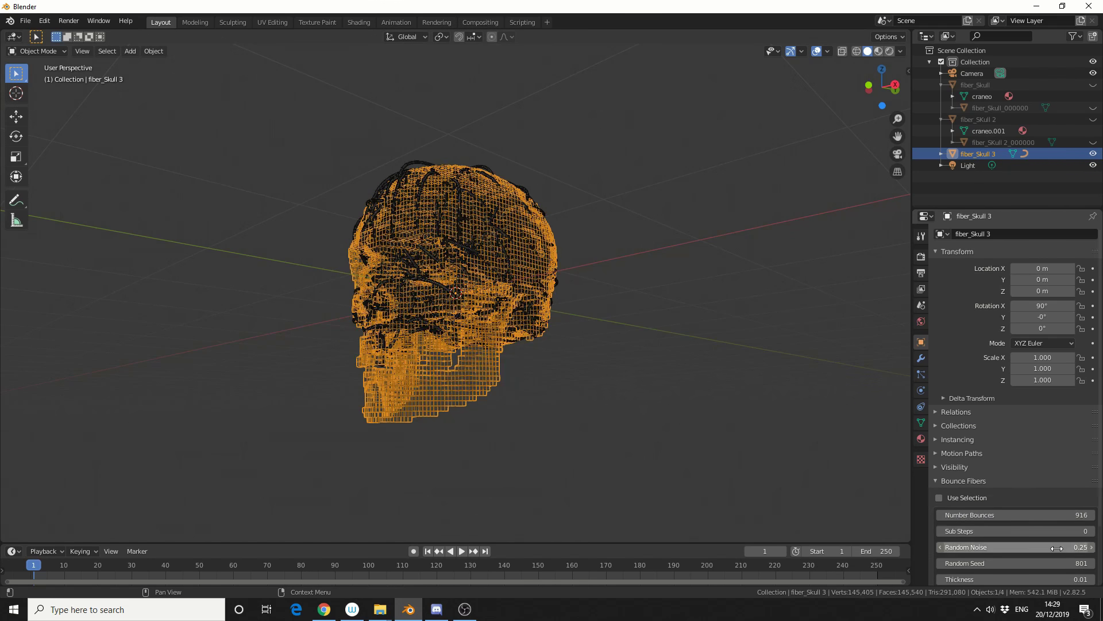
drag(1056, 563, 1028, 563)
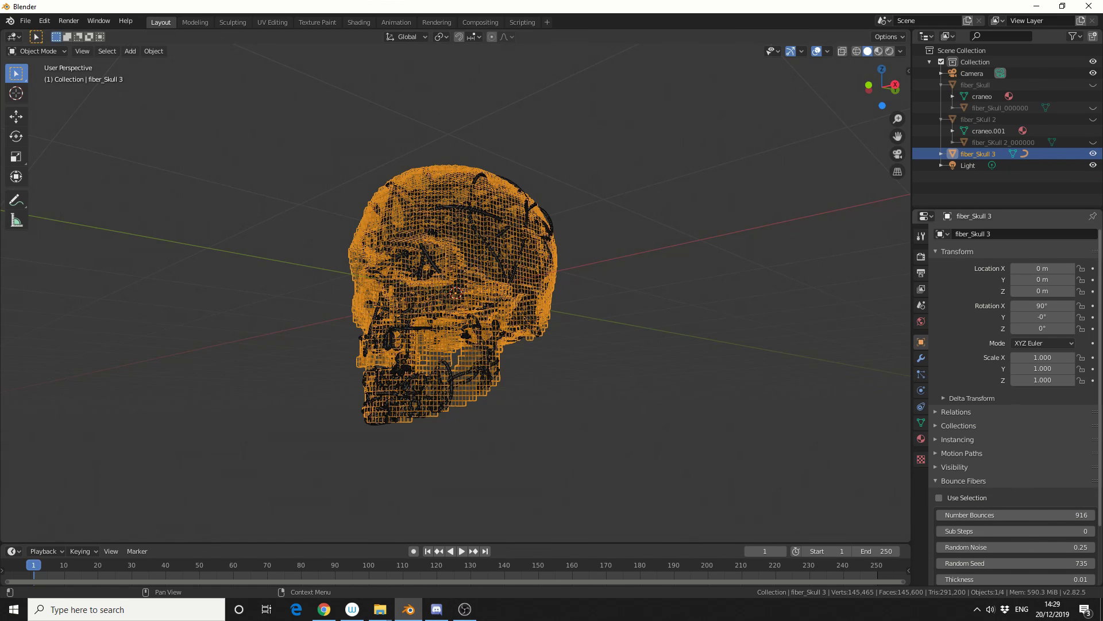
Hide fiber_Skull 3 and convert fiber_Skull 3_000000 into a mesh.
click(1093, 154)
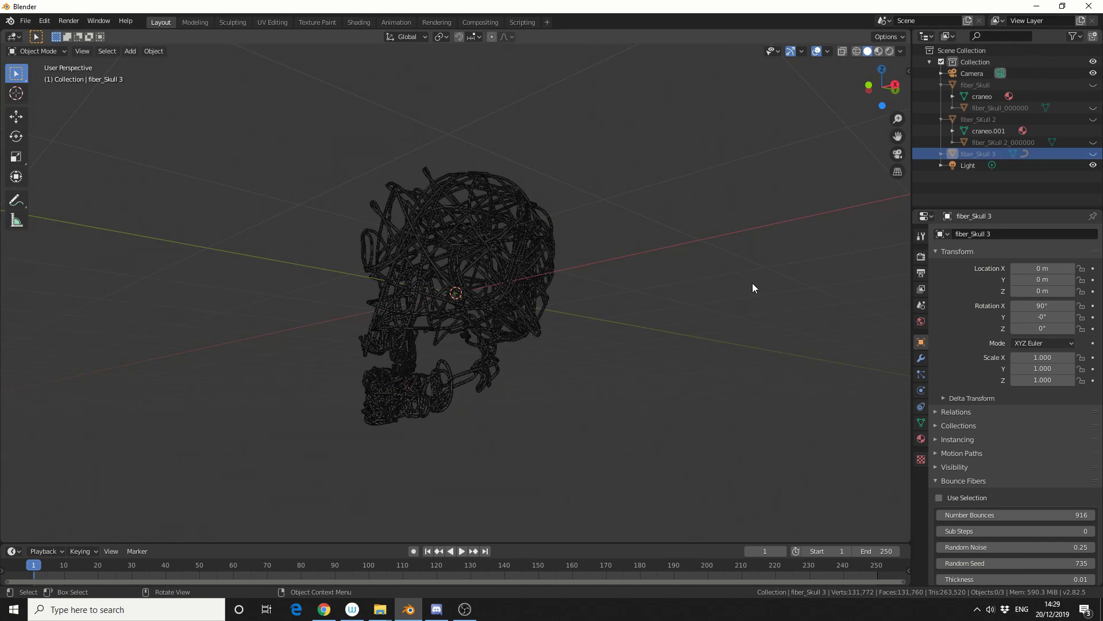
middle_drag(755, 287, 793, 311)
click(426, 230)
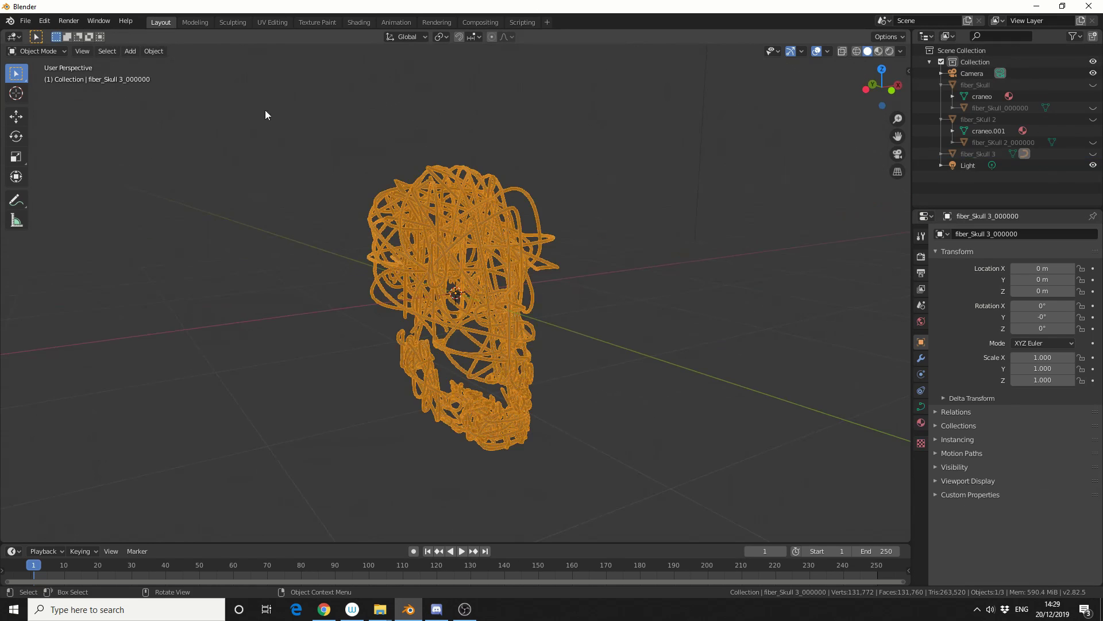
click(154, 51)
mouse_move(225, 354)
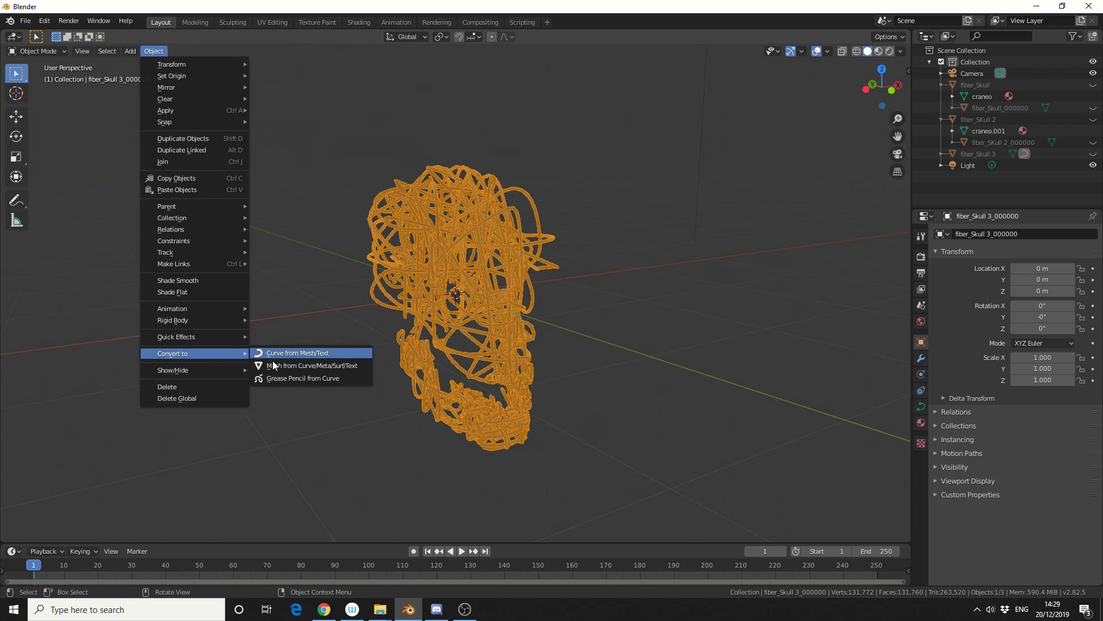
click(282, 366)
click(802, 347)
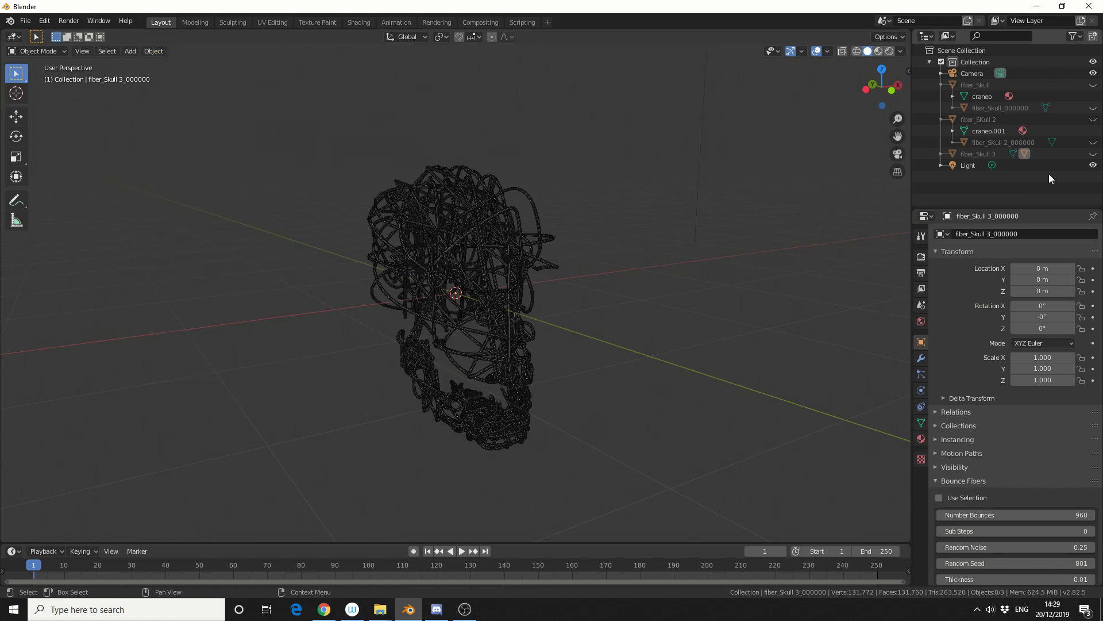
Unhide fiber_SKull 2_000000 and fiber_Skull_000000 so they overlap the third fiber skull.
click(1093, 143)
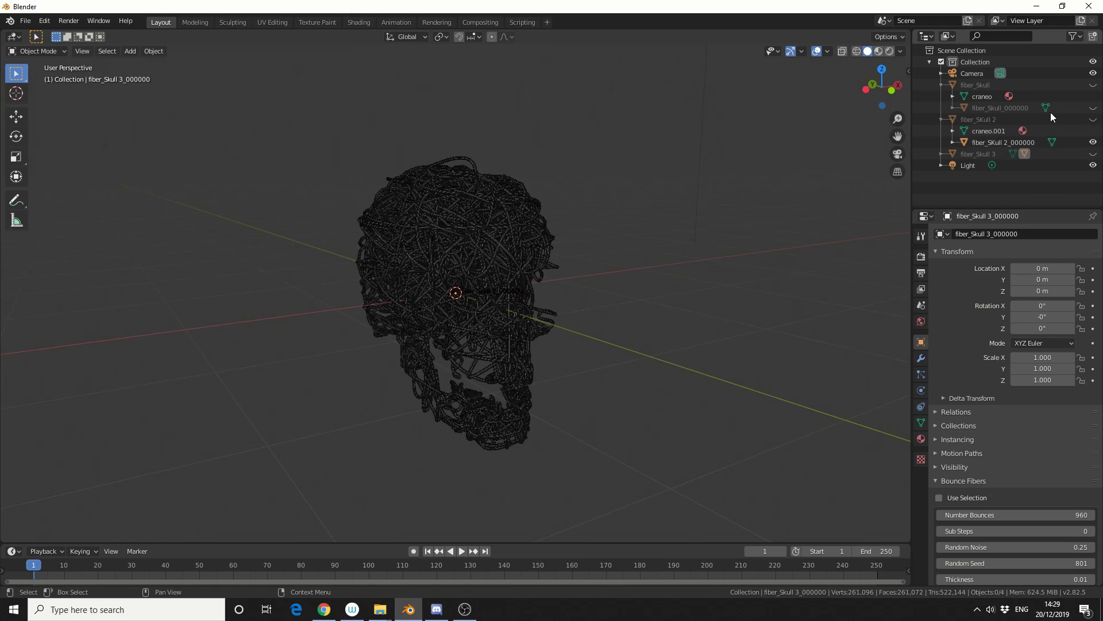
click(1093, 107)
middle_drag(833, 256, 669, 254)
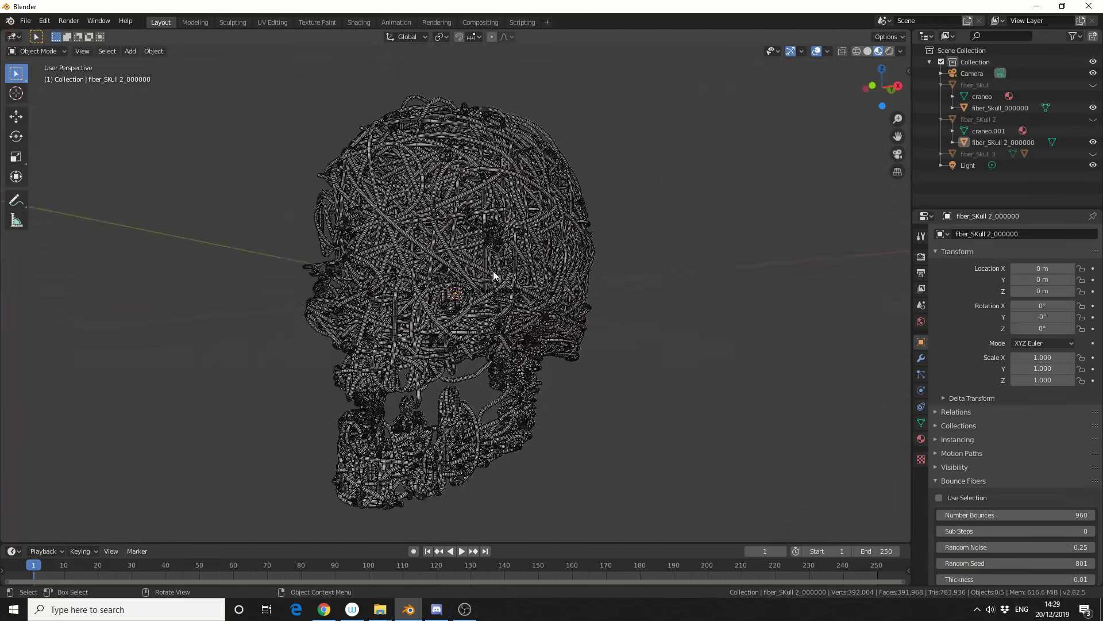